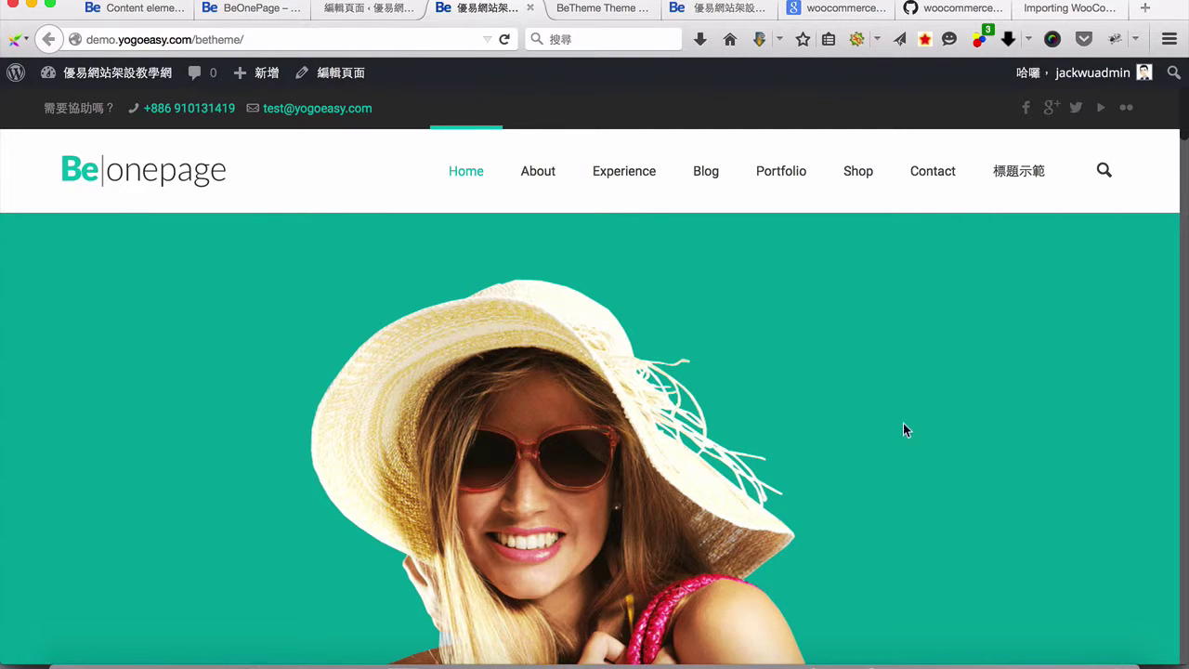
# Step: Look over the top of the live one-page site and the original BeOnePage theme demo
pyautogui.scroll(-5, 903, 423)
pyautogui.scroll(5, 1003, 311)
pyautogui.scroll(-5, 977, 314)
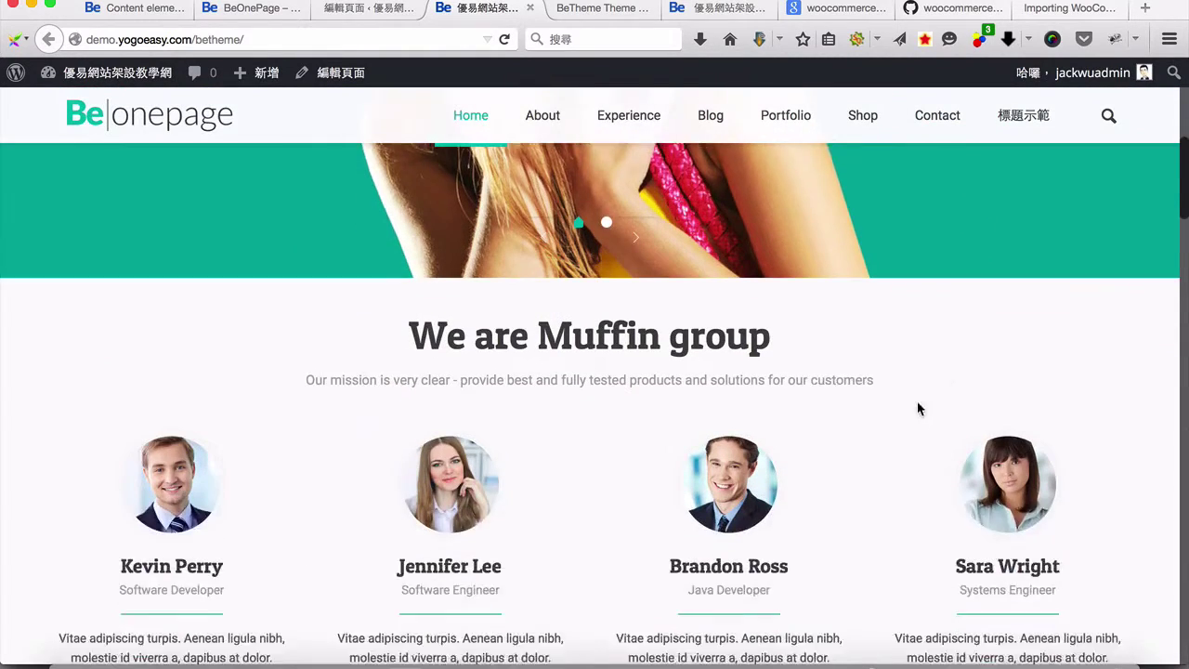
pyautogui.scroll(5, 935, 377)
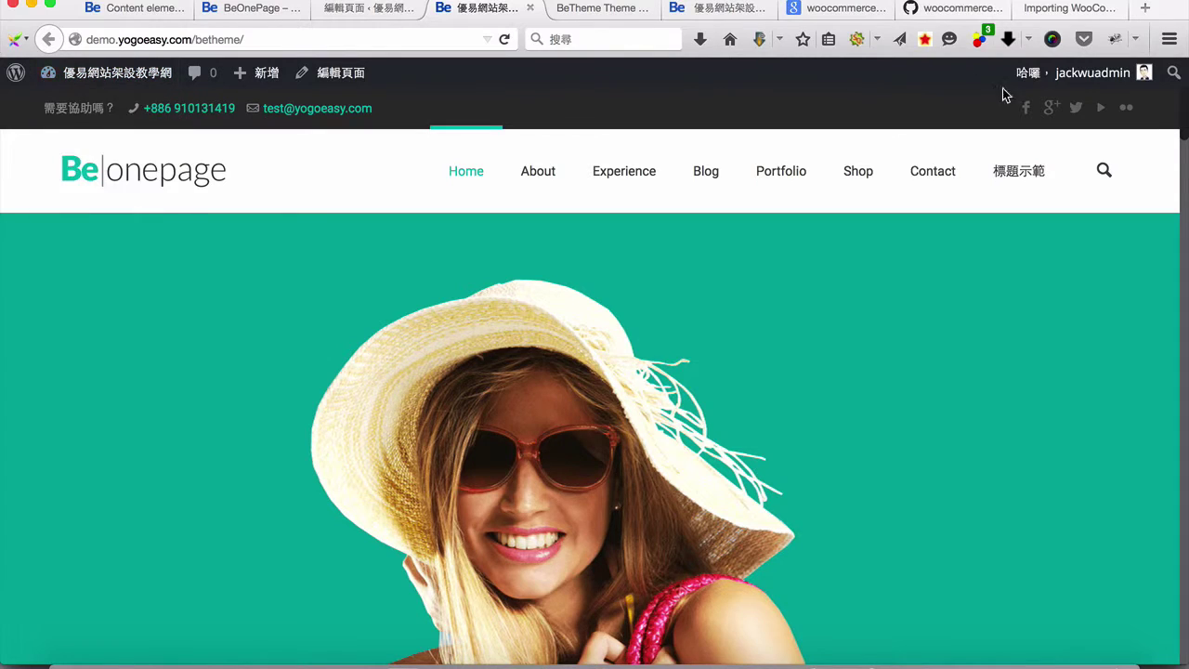
pyautogui.moveTo(1134, 80)
pyautogui.click(249, 8)
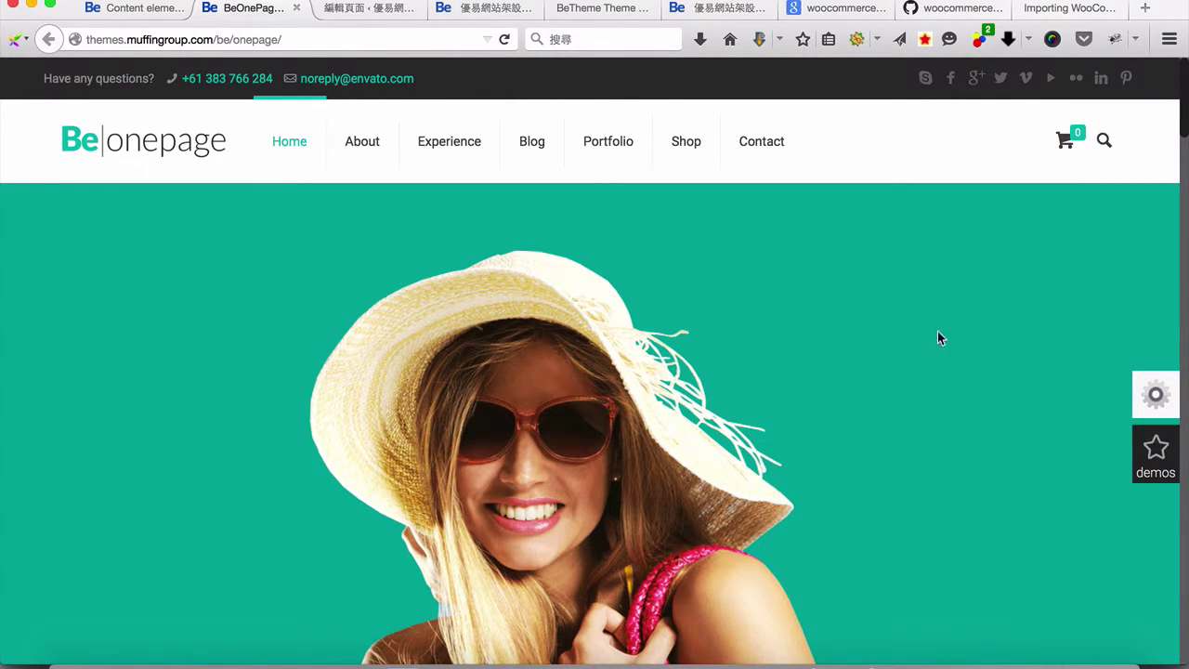
pyautogui.scroll(-3, 1032, 333)
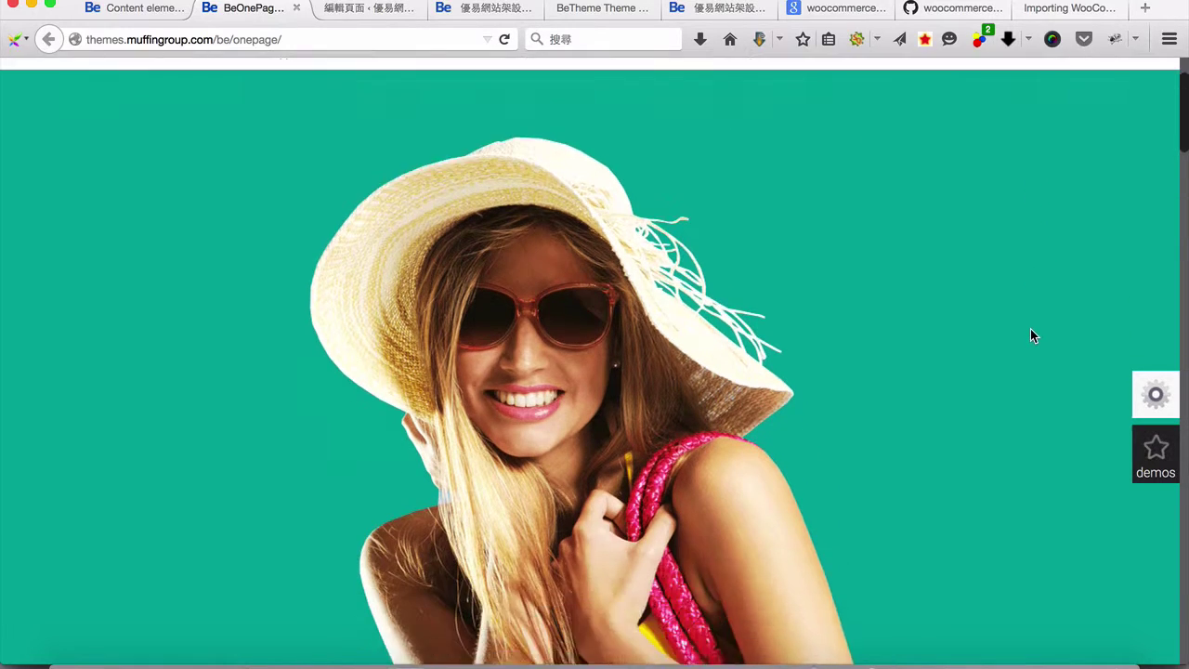
pyautogui.scroll(3, 1030, 337)
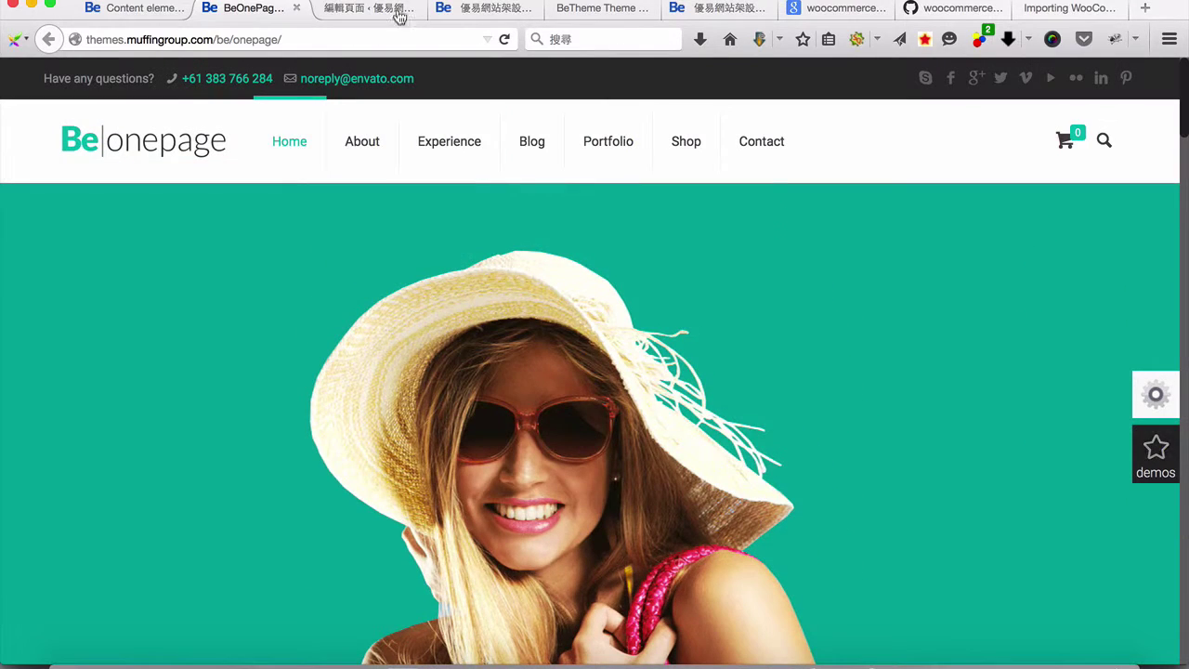
# Step: Open the Home page's editor and examine the first section of its Muffin Builder layout
pyautogui.click(349, 11)
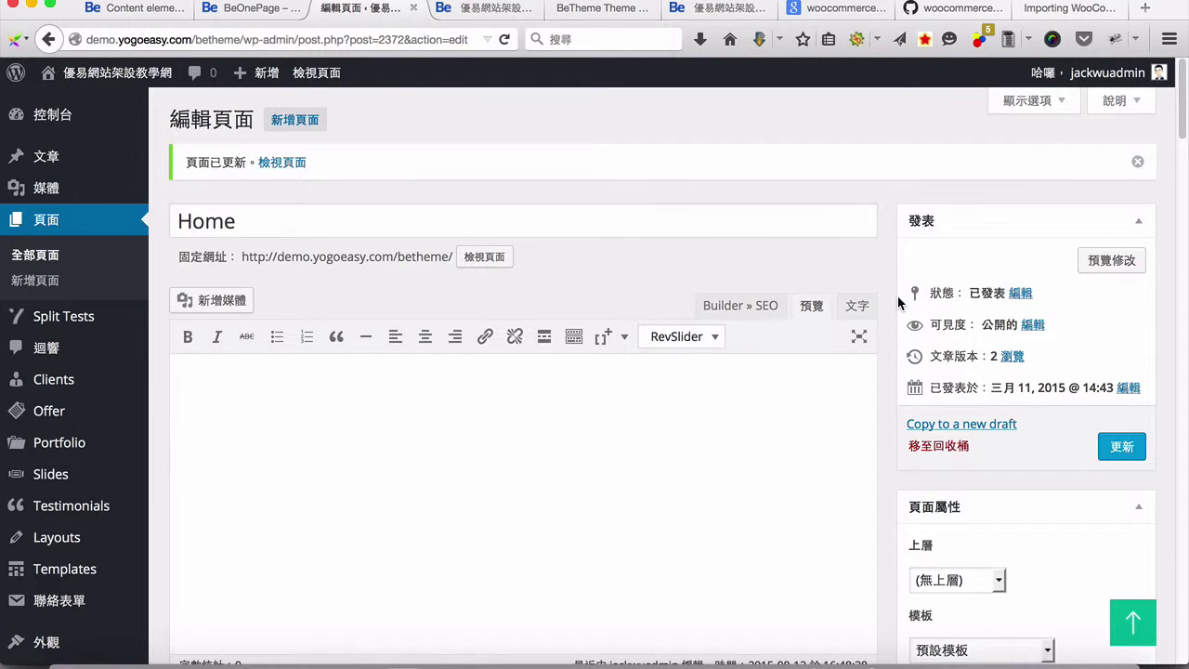
pyautogui.scroll(-1, 898, 296)
pyautogui.scroll(-10, 898, 296)
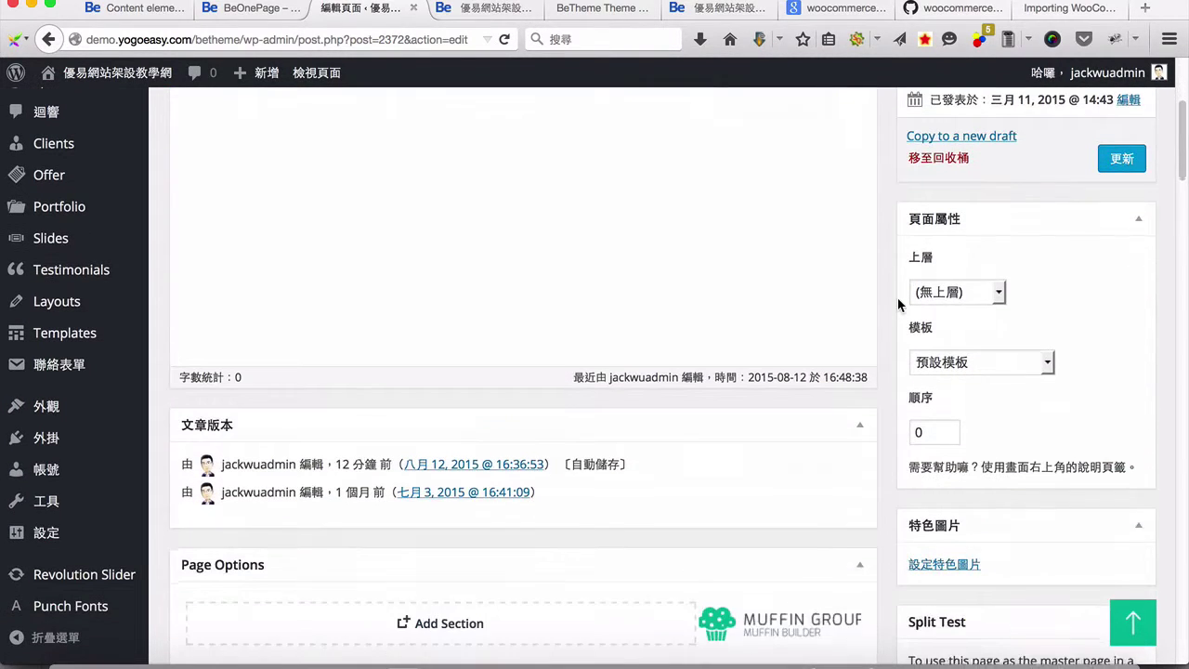
pyautogui.scroll(-5, 898, 303)
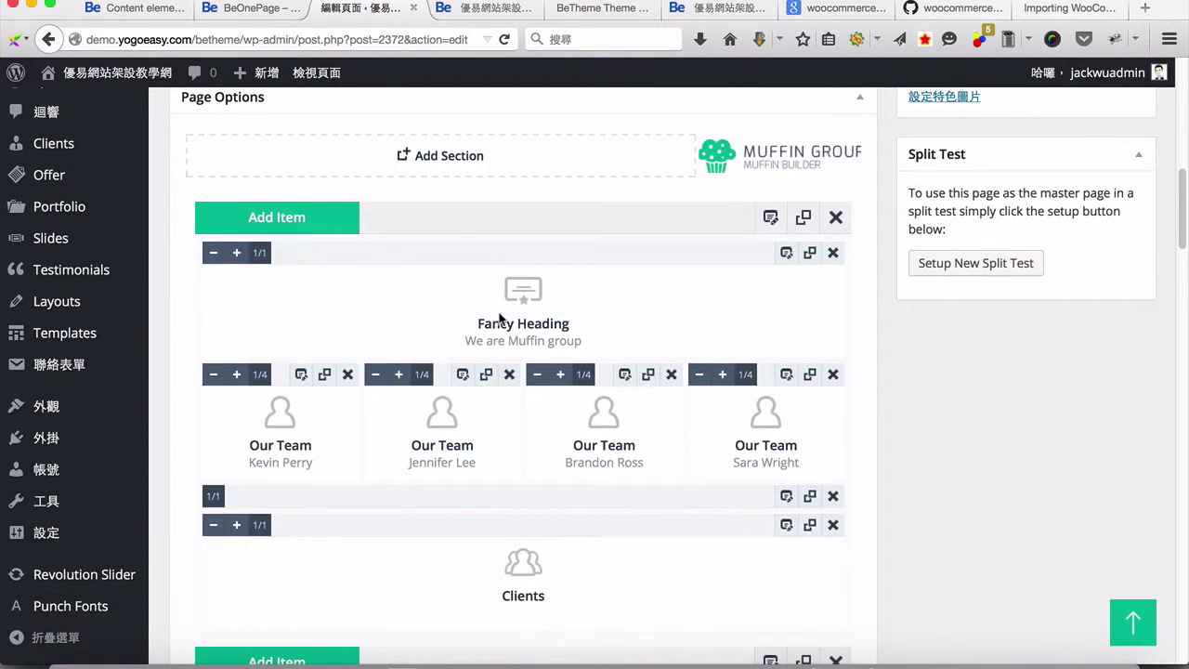
pyautogui.scroll(-1, 372, 345)
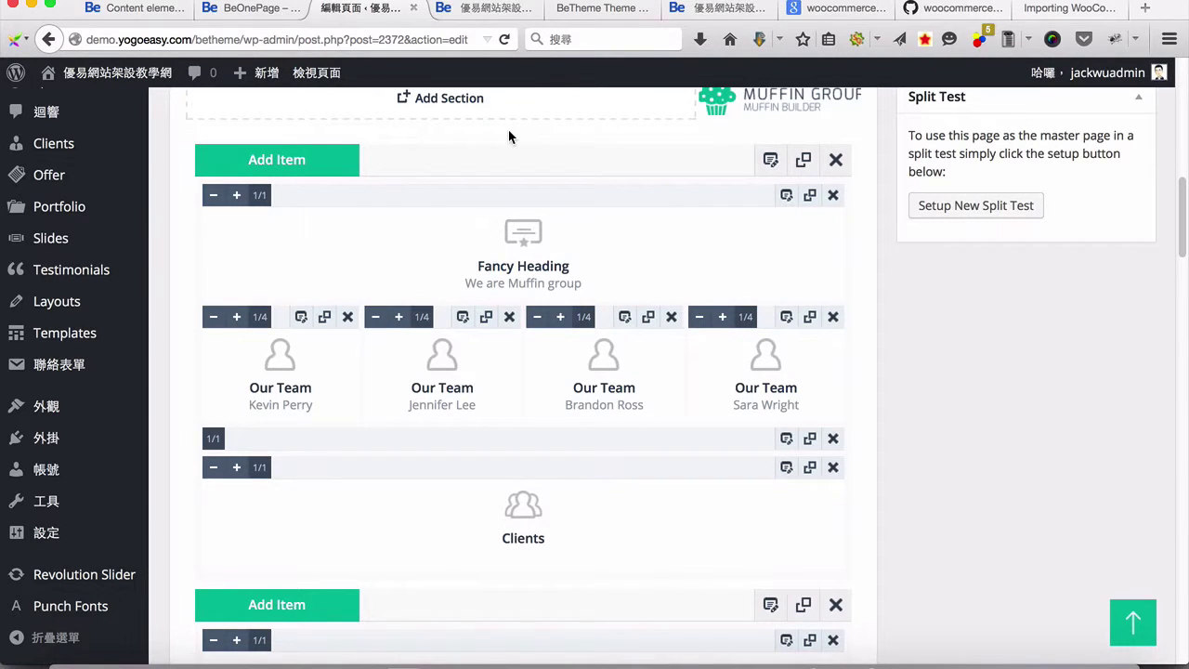
# Step: Review the theme demo's slider area and select Home OnePage as the Home page's Revolution Slider
pyautogui.click(256, 16)
pyautogui.scroll(-3, 836, 354)
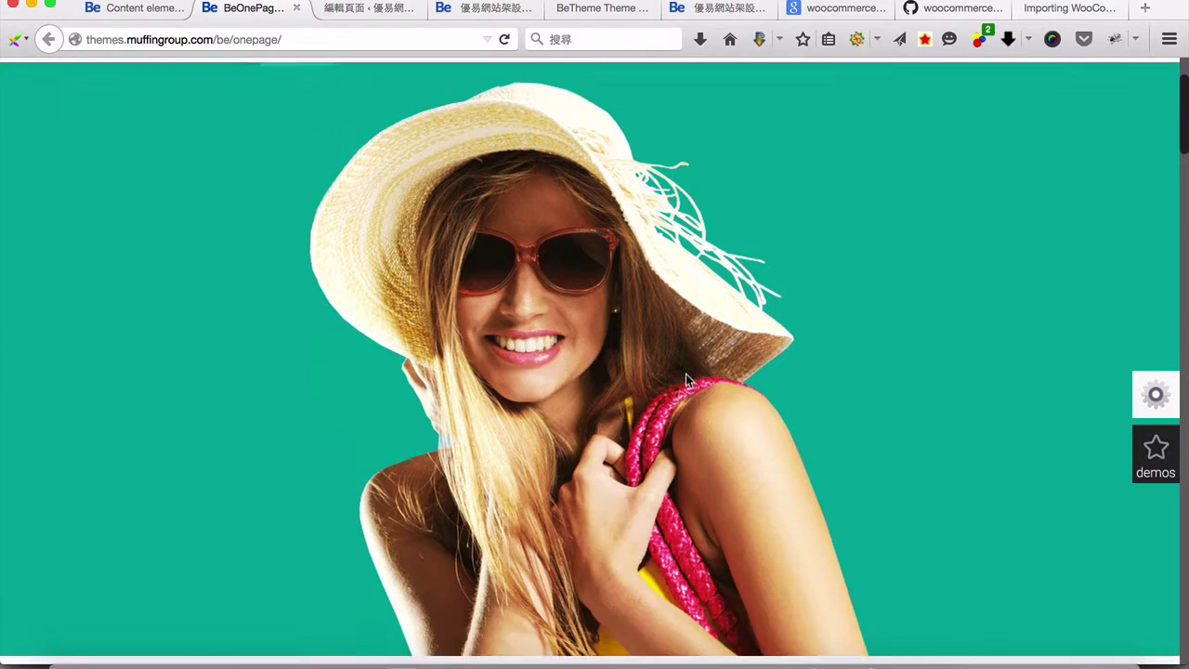
pyautogui.scroll(-5, 686, 373)
pyautogui.click(357, 10)
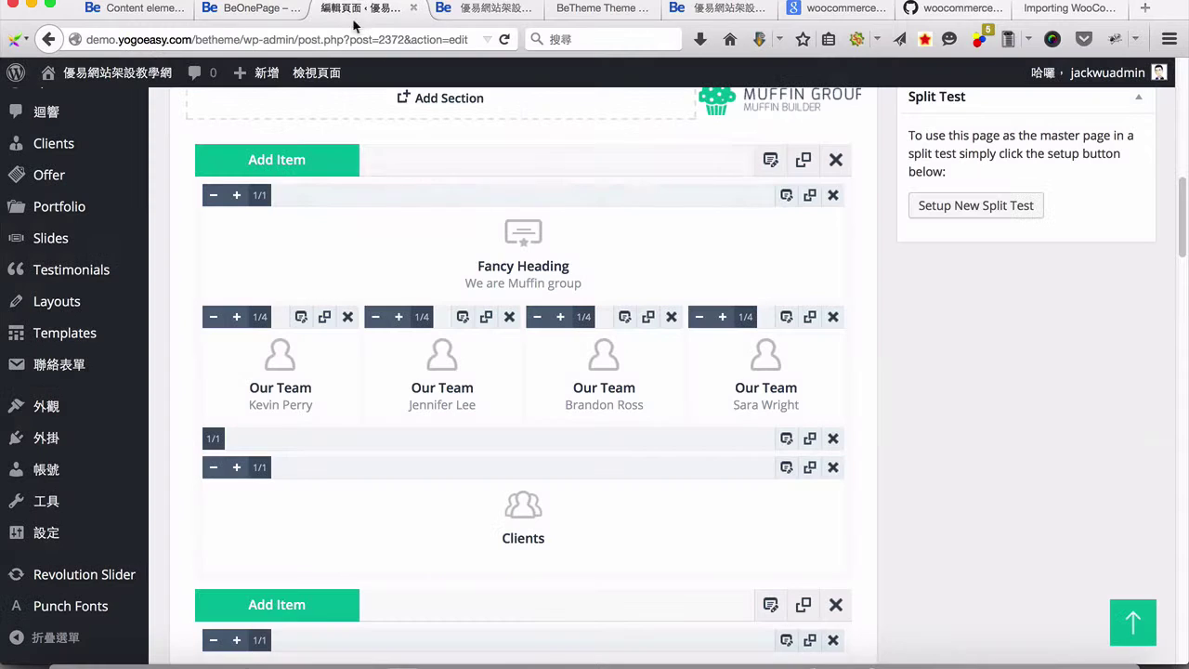
pyautogui.moveTo(1178, 223); pyautogui.dragTo(1185, 537)
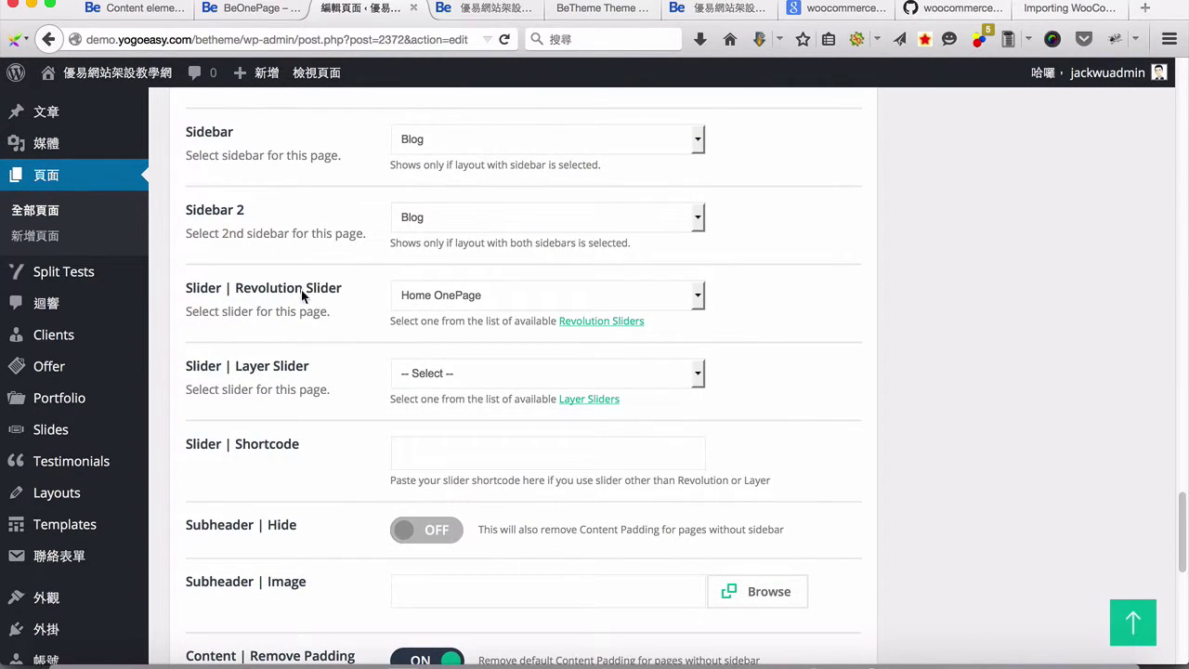
pyautogui.click(445, 294)
pyautogui.click(451, 331)
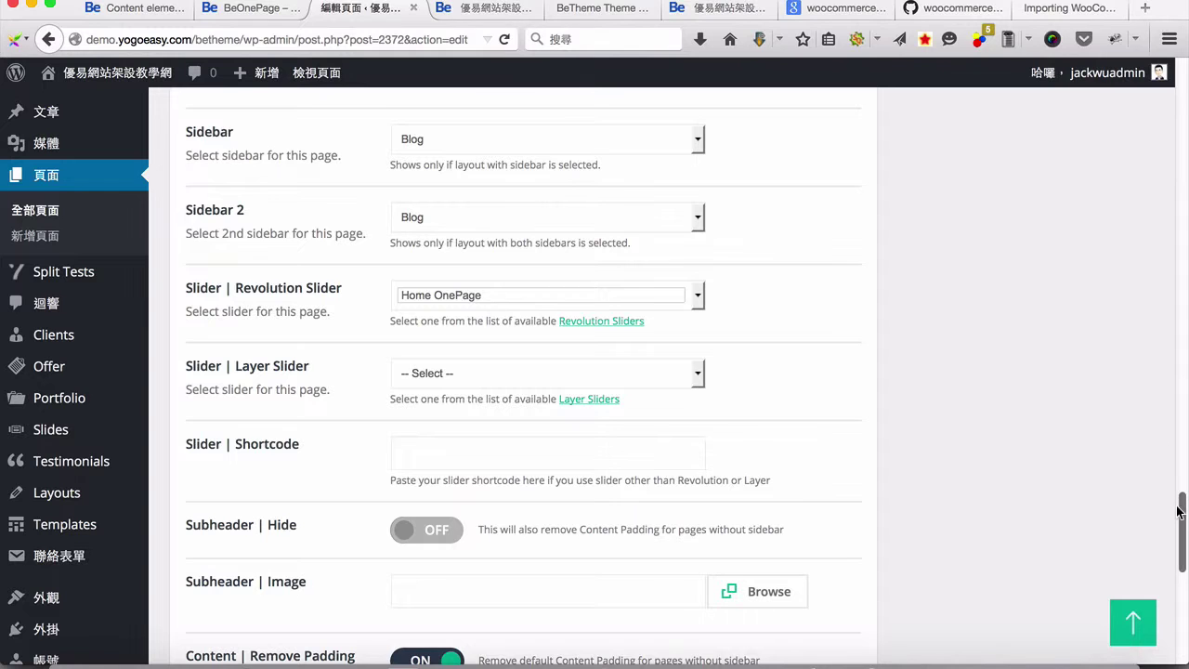
# Step: Compare the "We are Muffin group" heading on the live page with its Fancy Heading item in the builder
pyautogui.moveTo(1178, 511); pyautogui.dragTo(1178, 128)
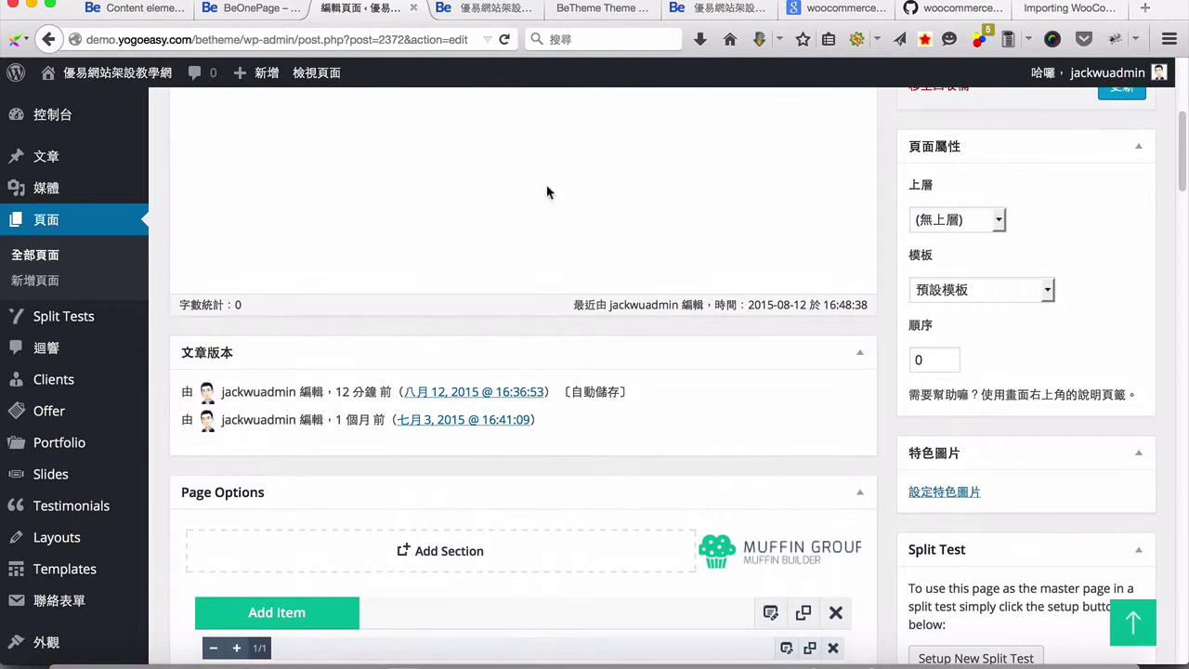
pyautogui.click(472, 12)
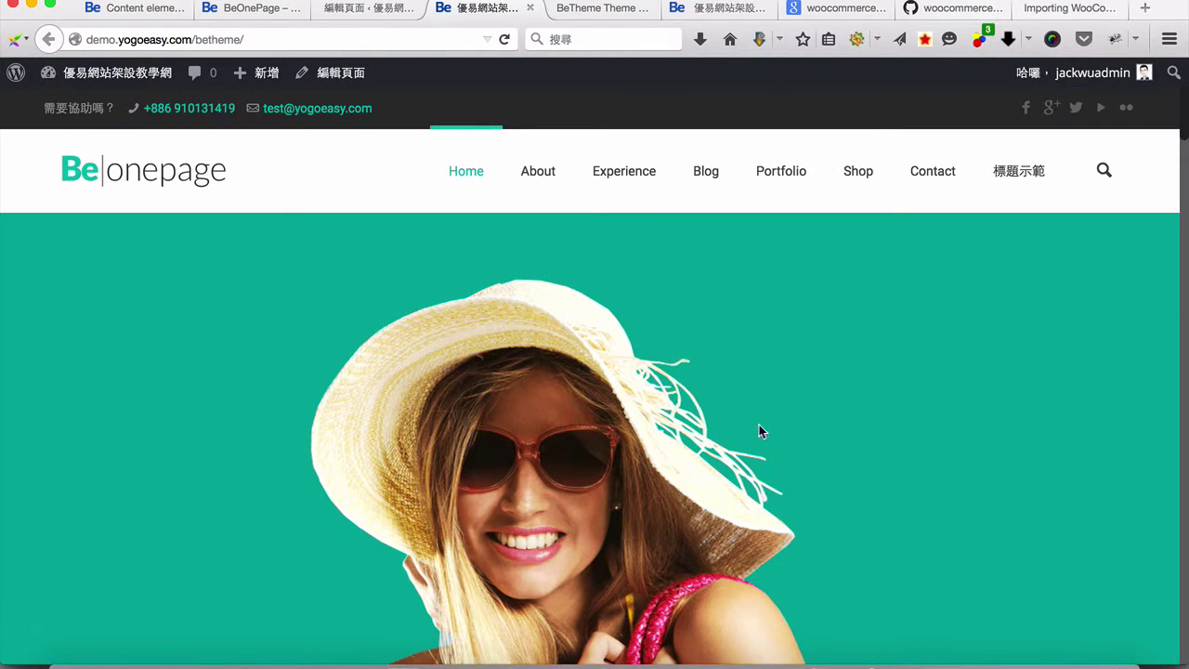
pyautogui.scroll(-10, 760, 429)
pyautogui.scroll(-2, 841, 271)
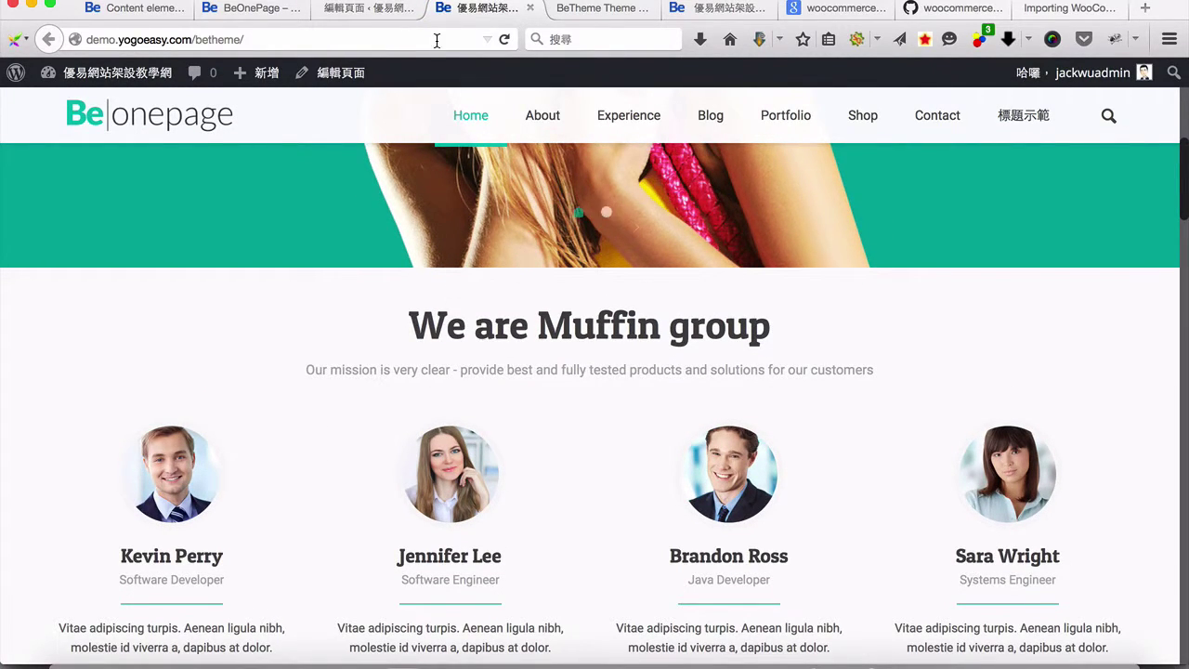
pyautogui.click(381, 14)
pyautogui.scroll(-5, 1084, 452)
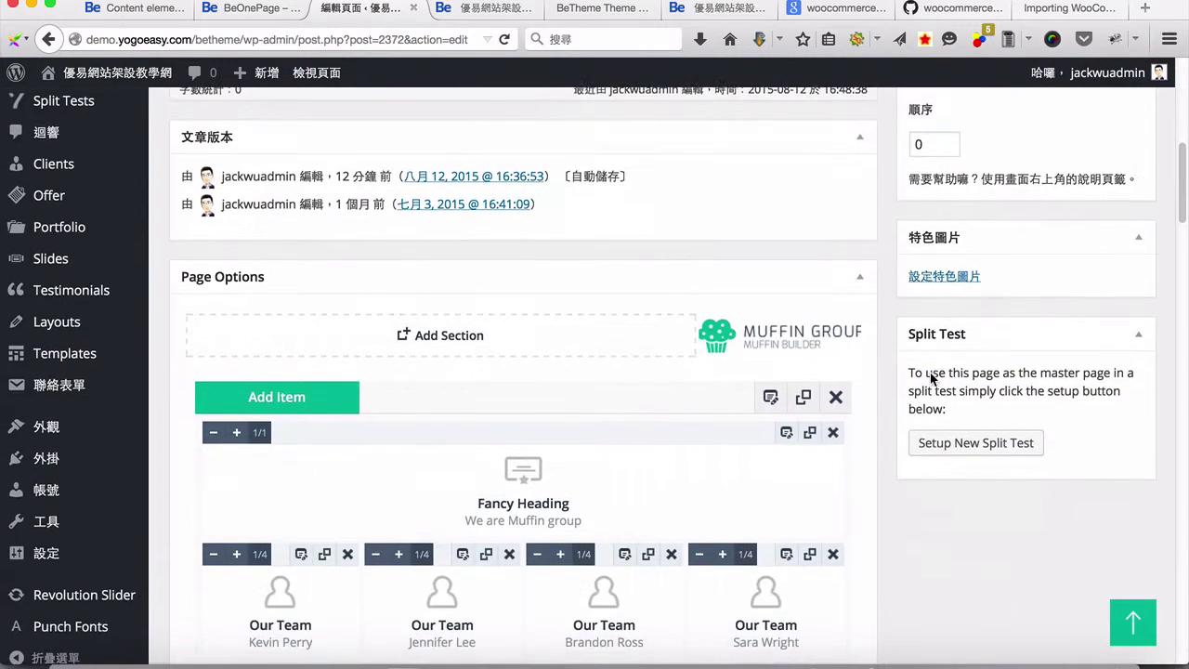
pyautogui.scroll(-4, 929, 372)
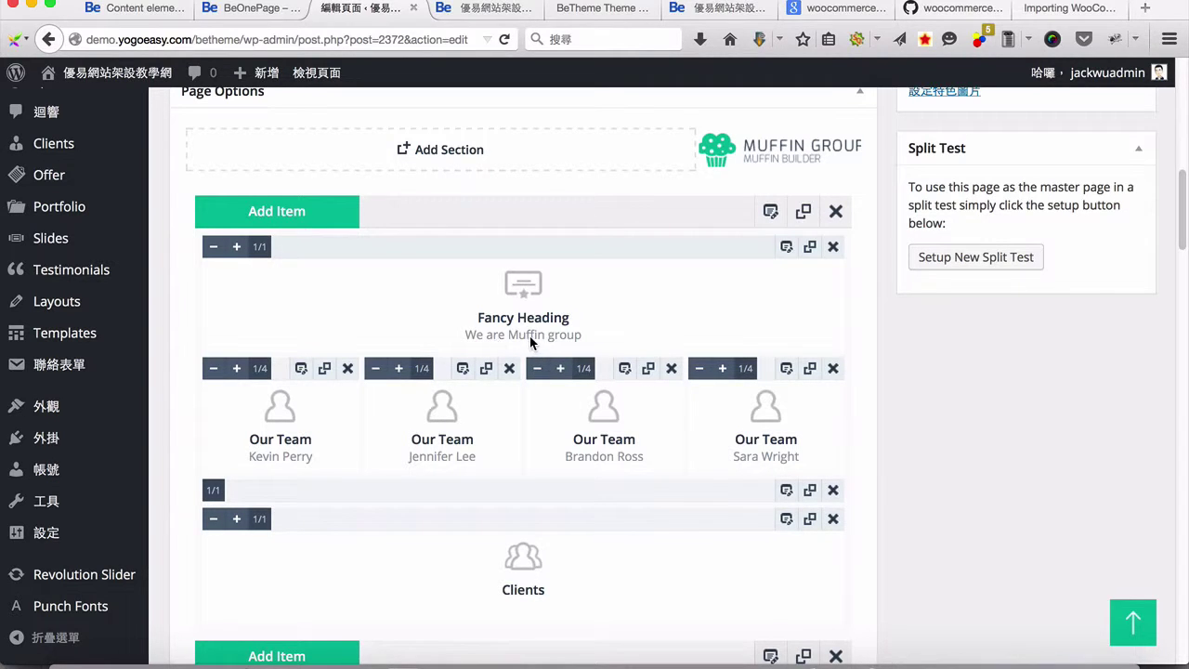
pyautogui.click(456, 9)
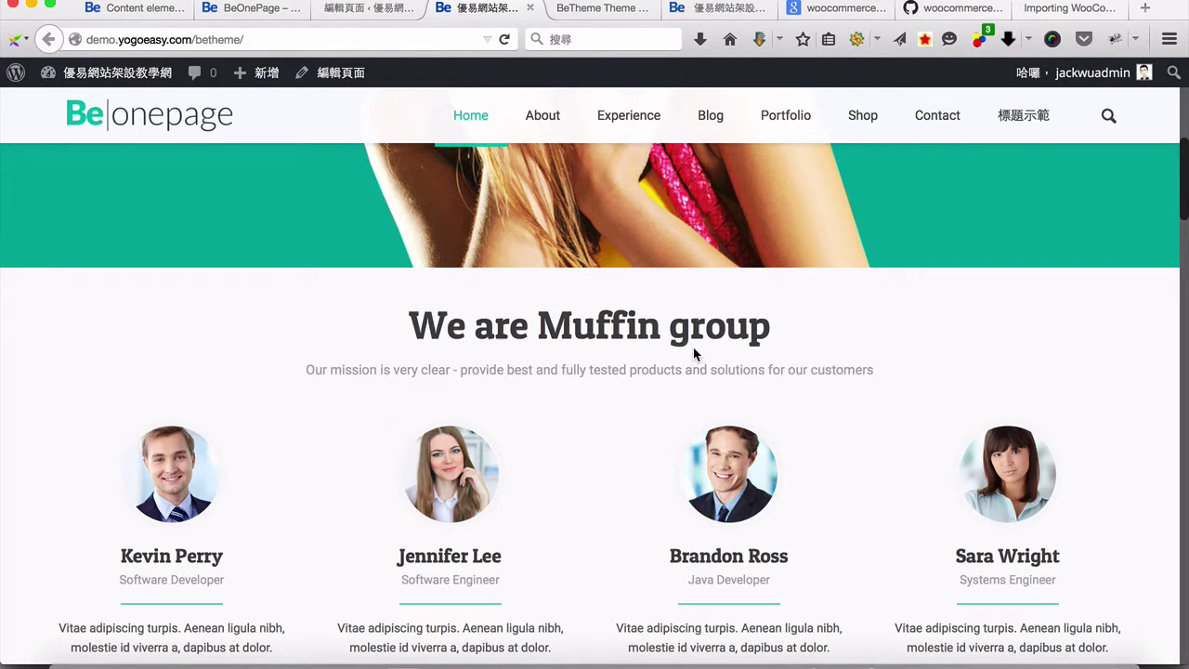
# Step: Compare the team members and client logos on the live page with the Our Team and Clients items in the builder
pyautogui.scroll(-3, 693, 345)
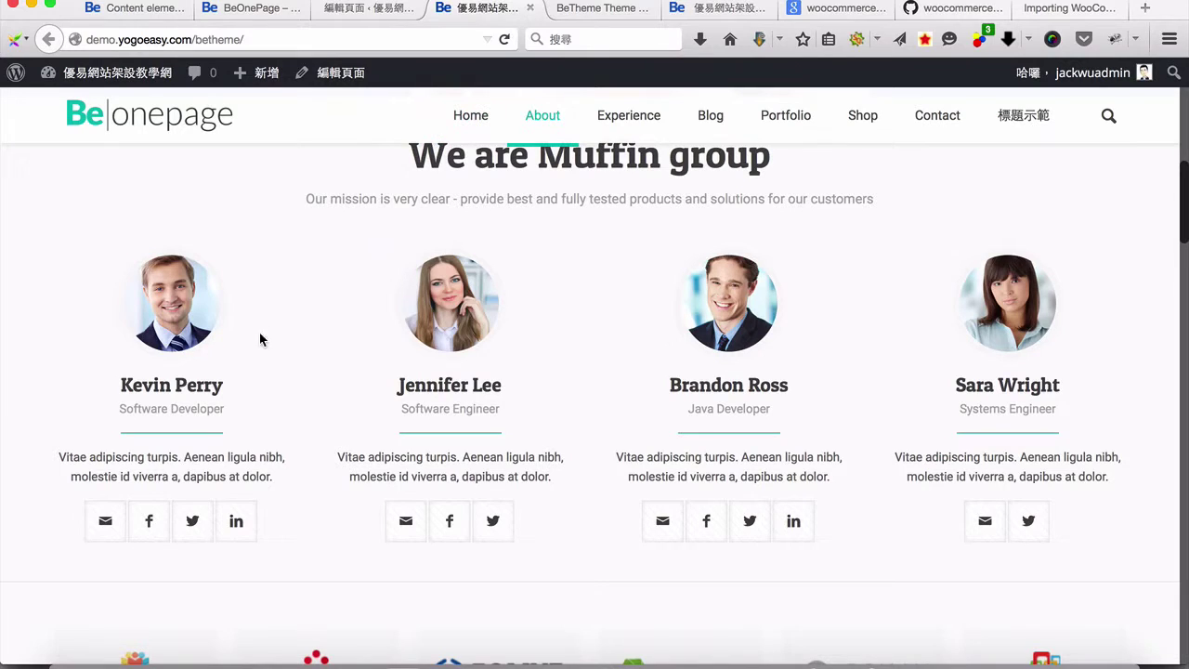
pyautogui.click(414, 13)
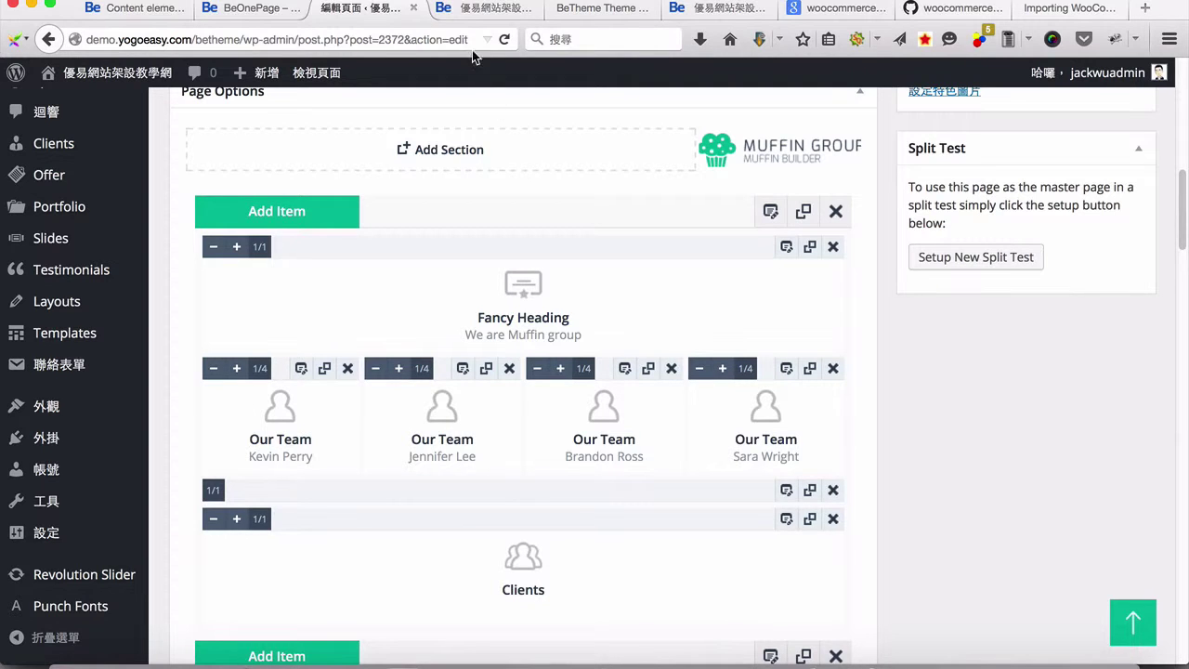
pyautogui.click(479, 9)
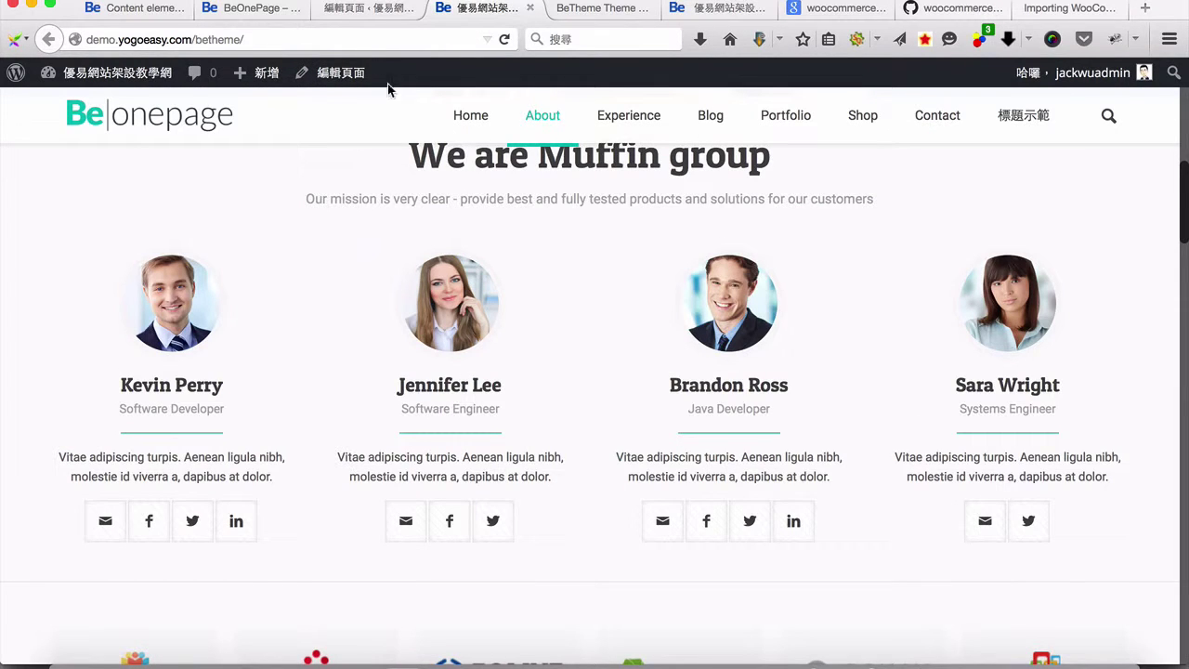
pyautogui.scroll(-4, 591, 365)
pyautogui.click(338, 6)
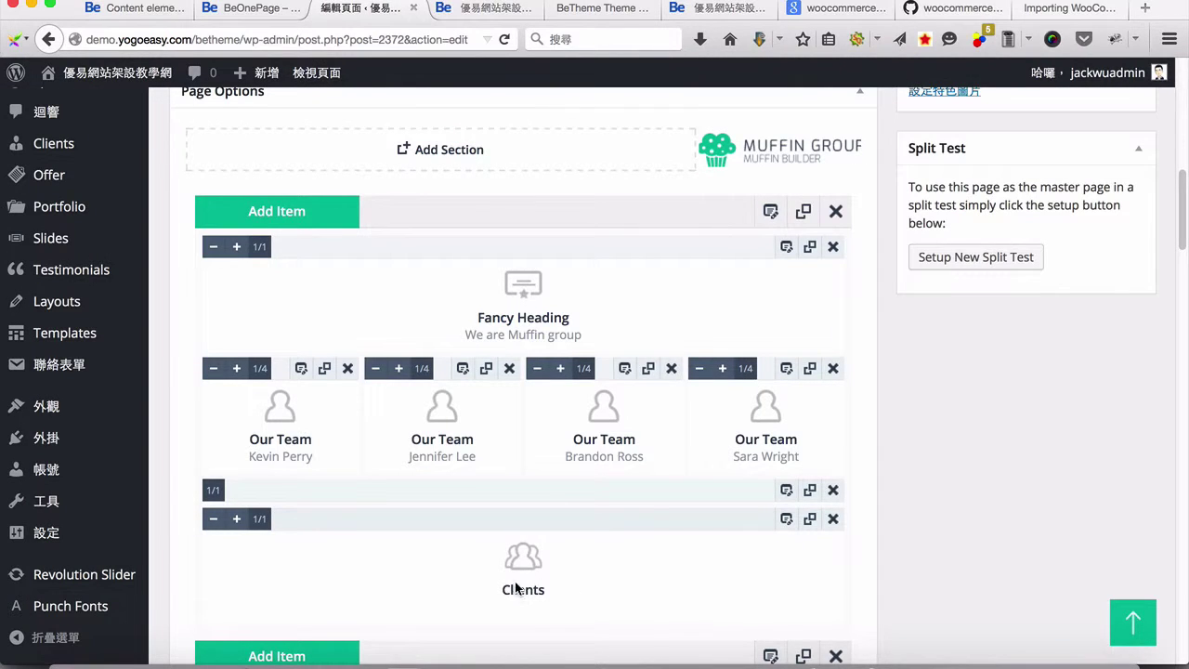
pyautogui.click(471, 18)
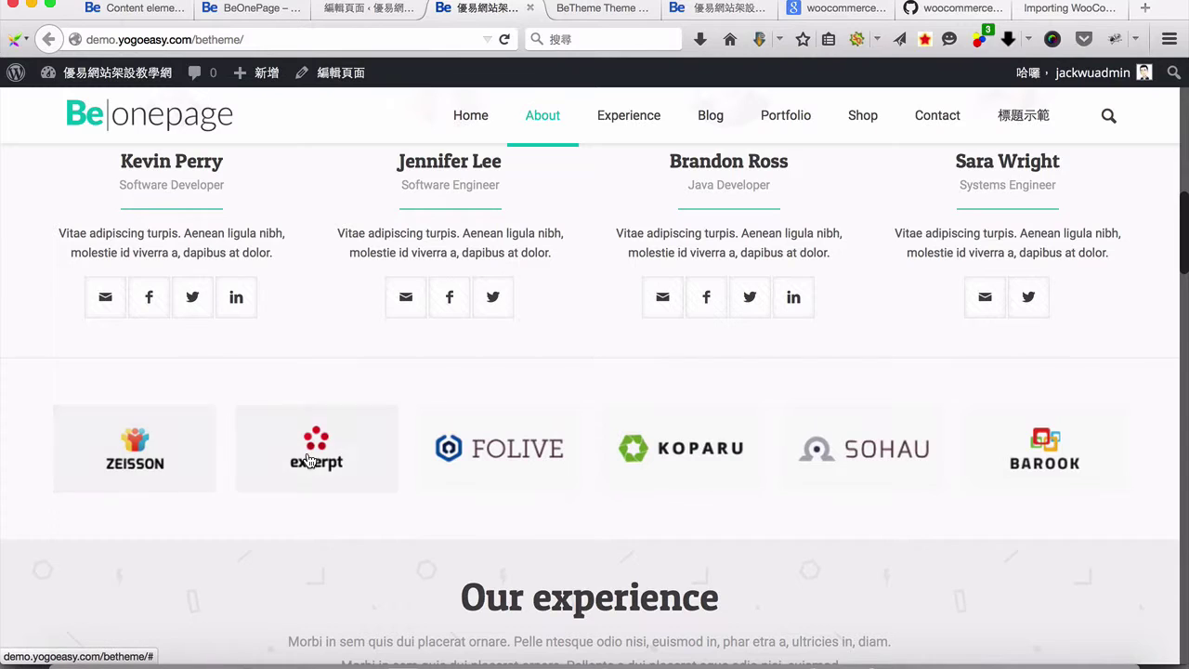
pyautogui.click(351, 9)
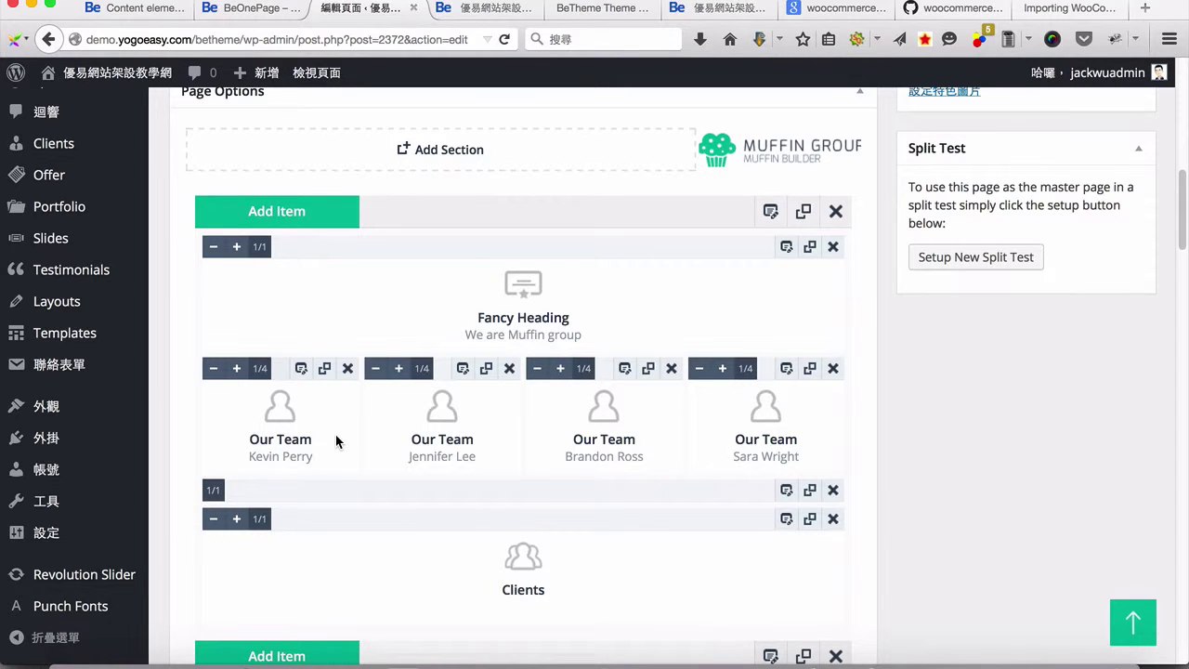
pyautogui.click(494, 12)
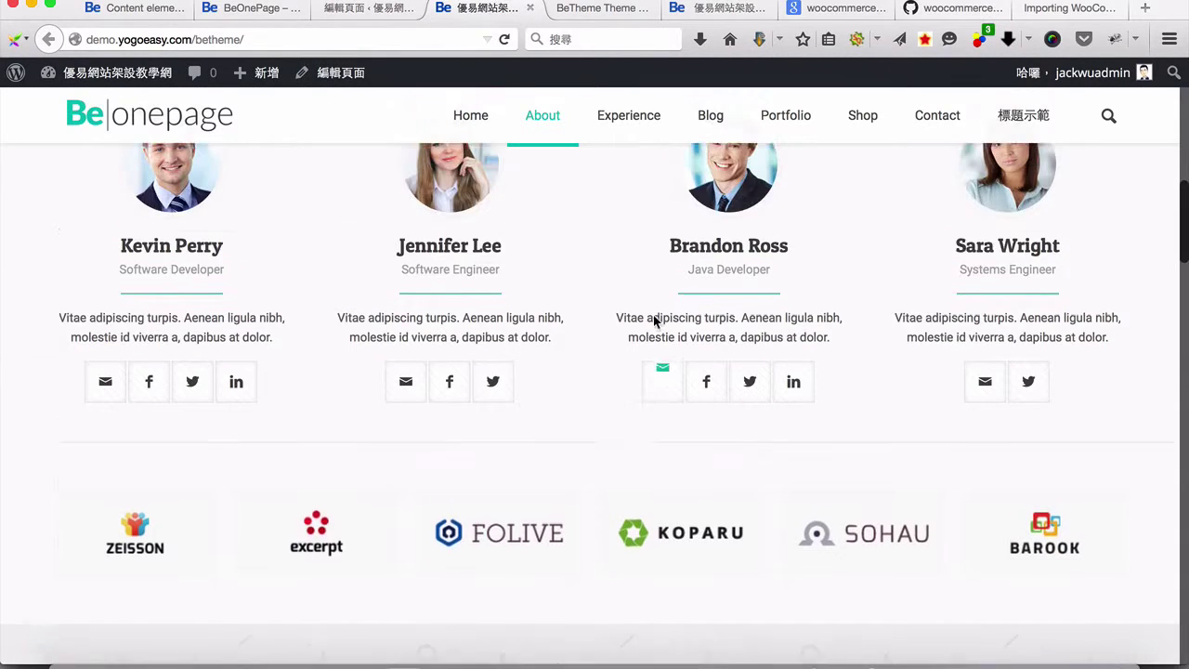
# Step: Review the live page from the slider to the team members against the first builder section's overall layout
pyautogui.scroll(3, 654, 321)
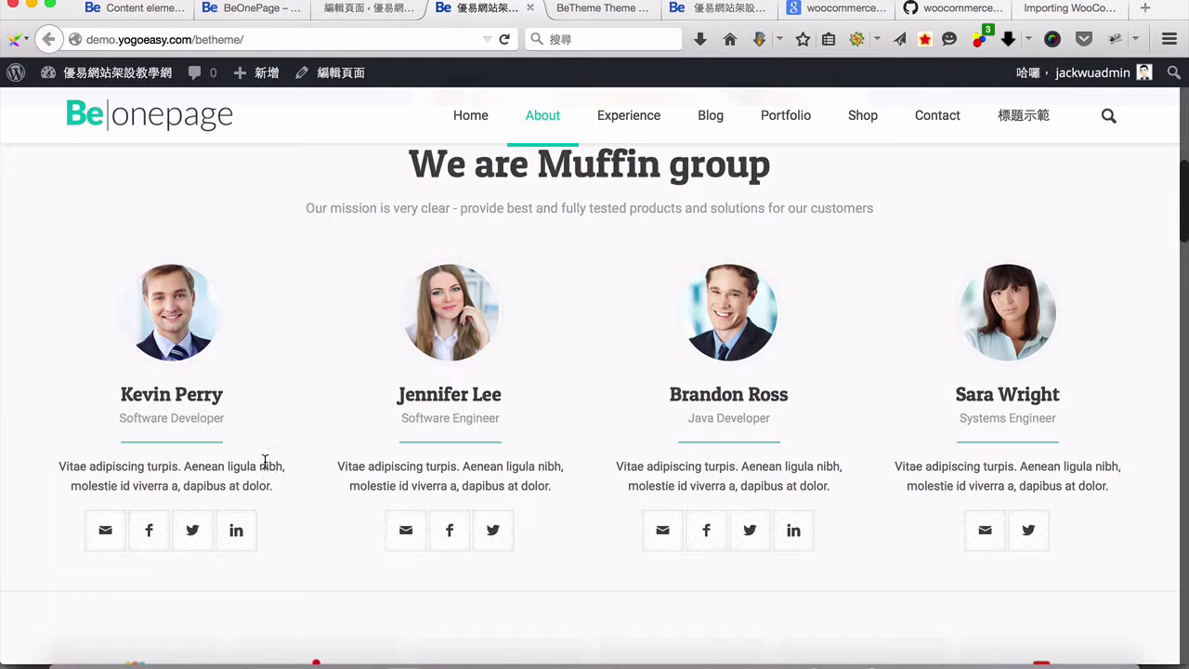
pyautogui.click(365, 9)
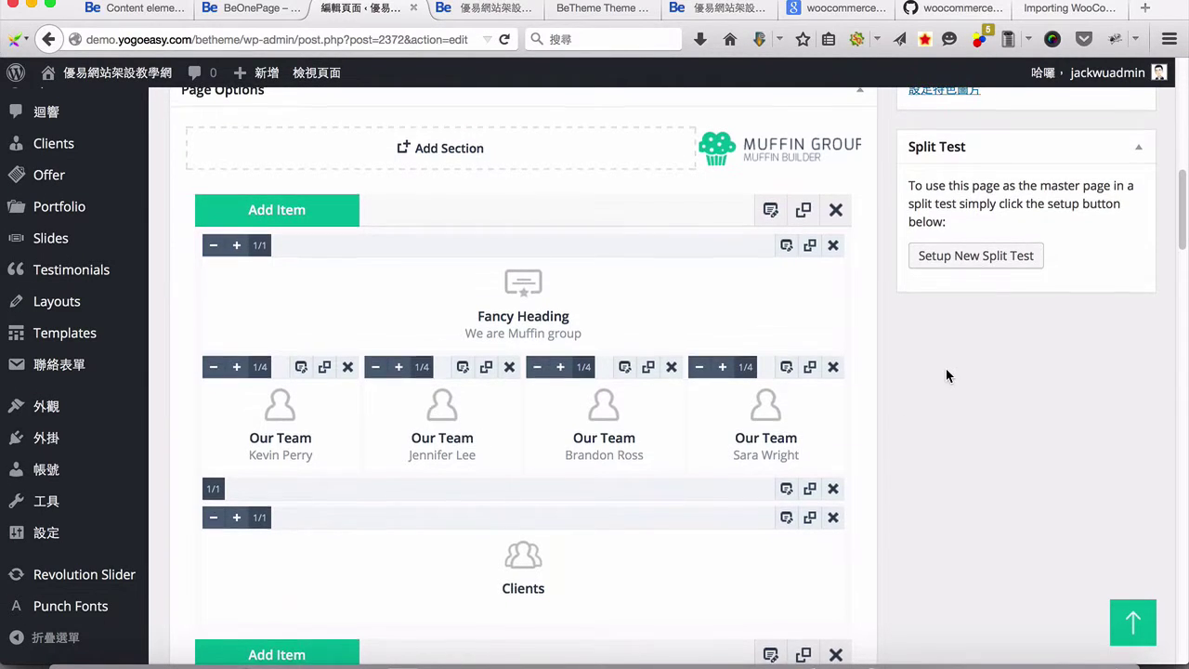
pyautogui.scroll(-1, 946, 371)
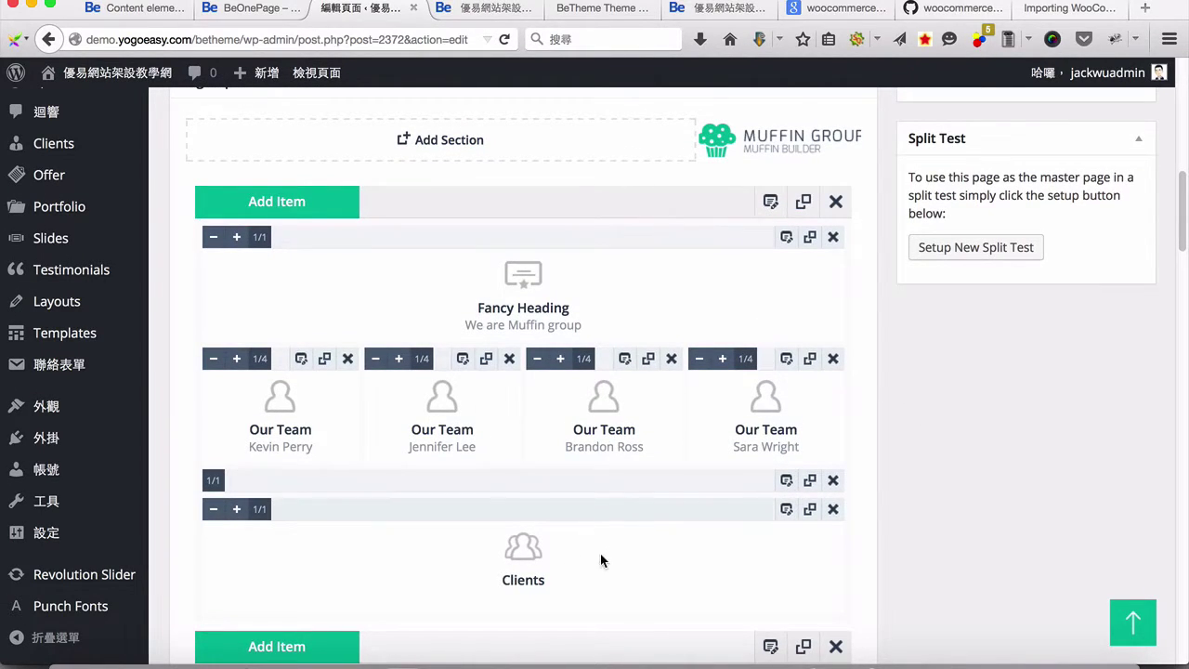
pyautogui.click(491, 11)
pyautogui.scroll(6, 1076, 357)
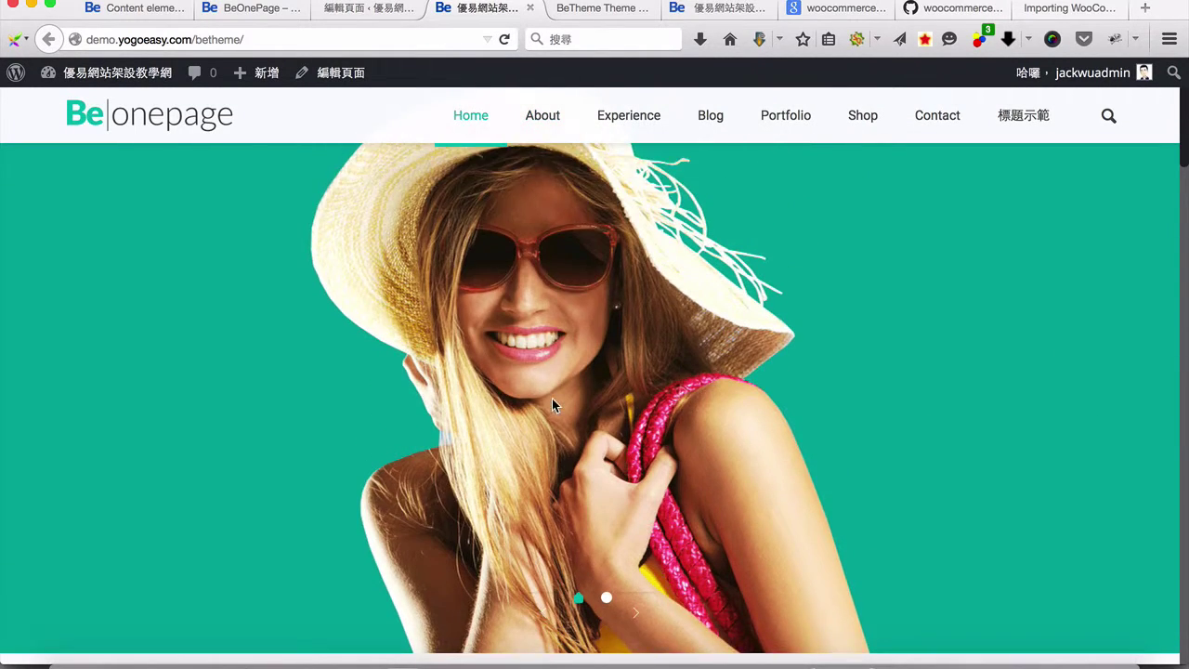
pyautogui.scroll(-5, 554, 395)
pyautogui.scroll(-6, 1106, 400)
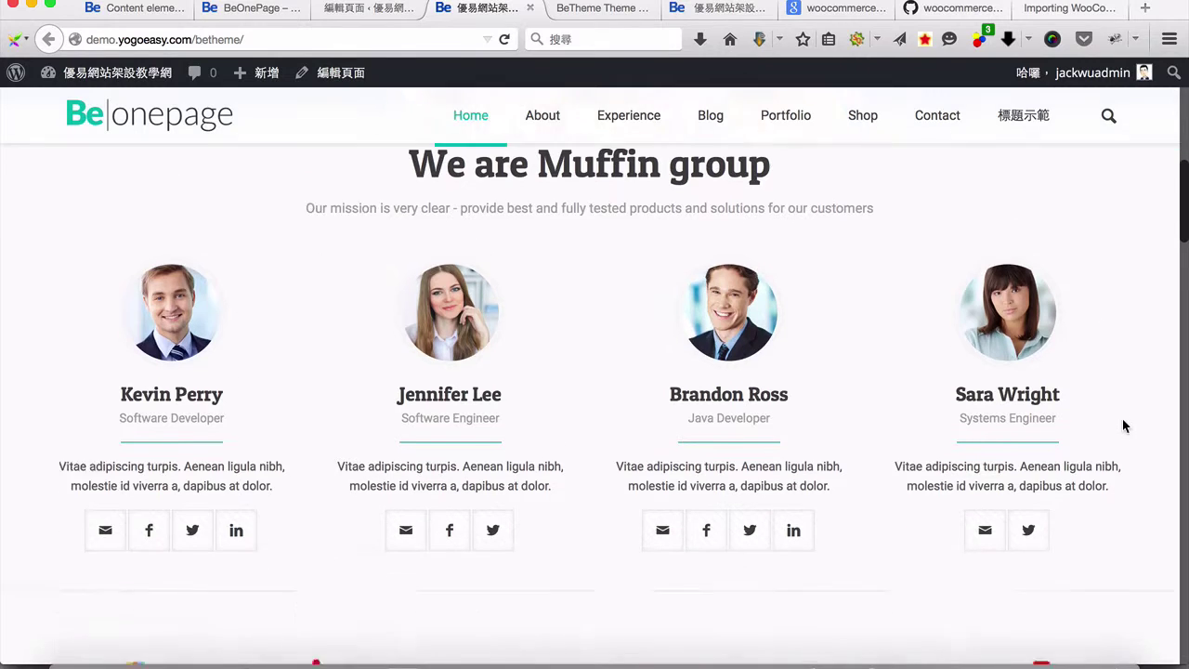
# Step: Open the settings of the "Our experience" builder section and compare its background image with the live page
pyautogui.scroll(-5, 1104, 446)
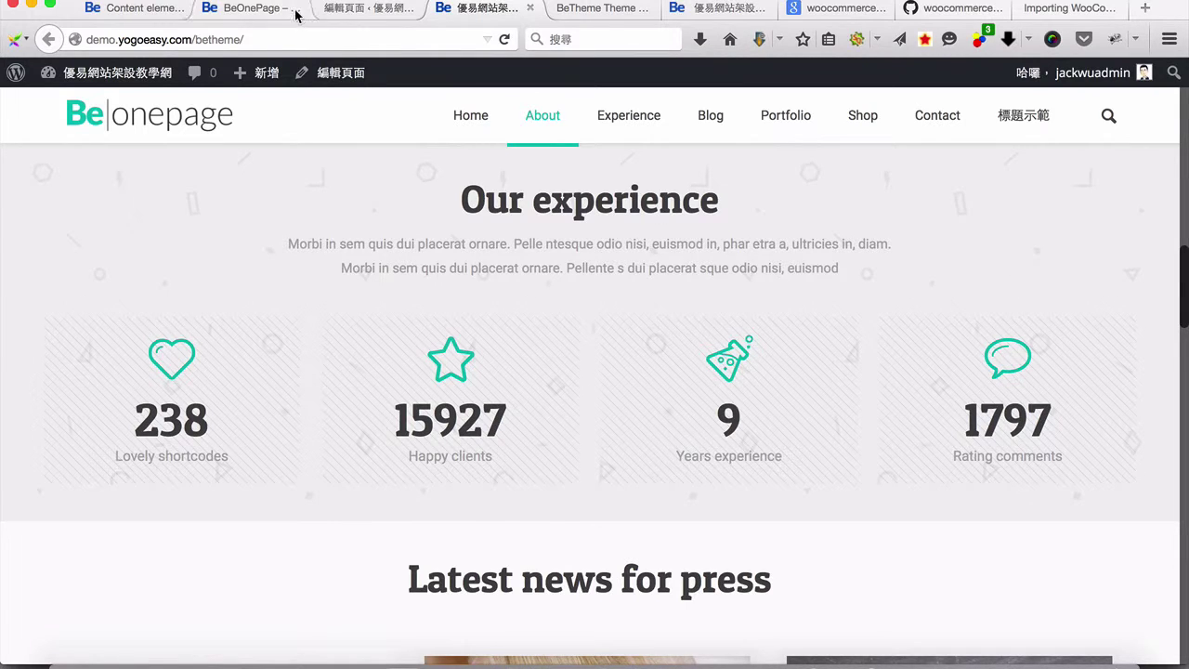
pyautogui.click(355, 9)
pyautogui.scroll(-2, 957, 383)
pyautogui.scroll(-5, 954, 378)
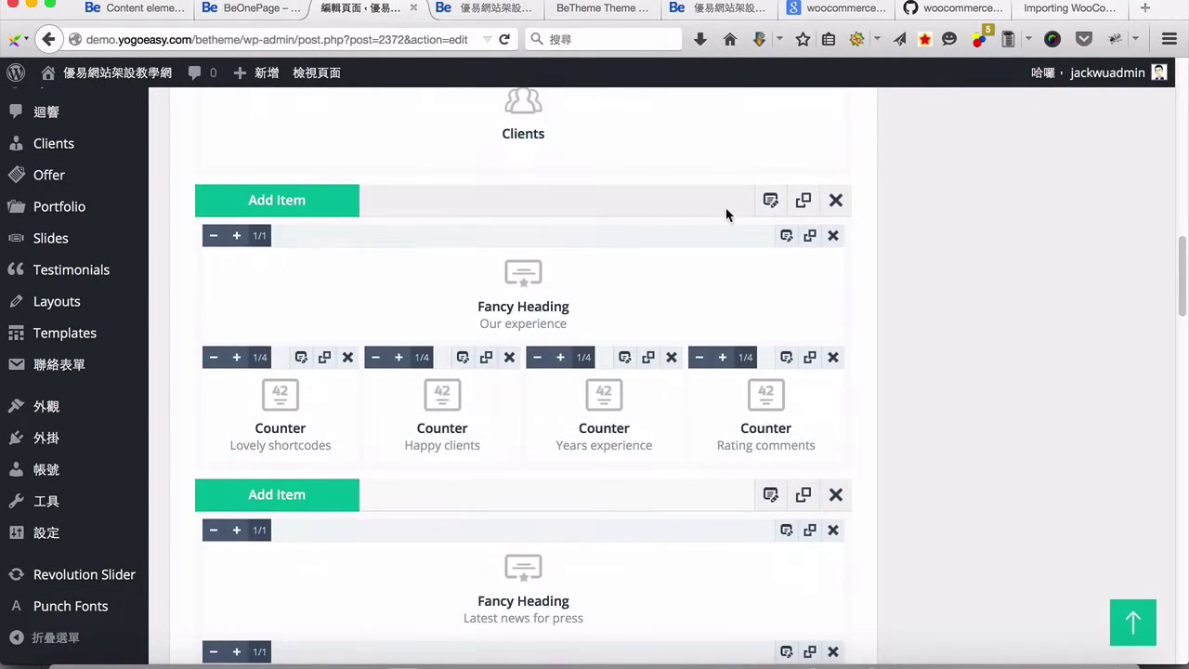
pyautogui.click(770, 199)
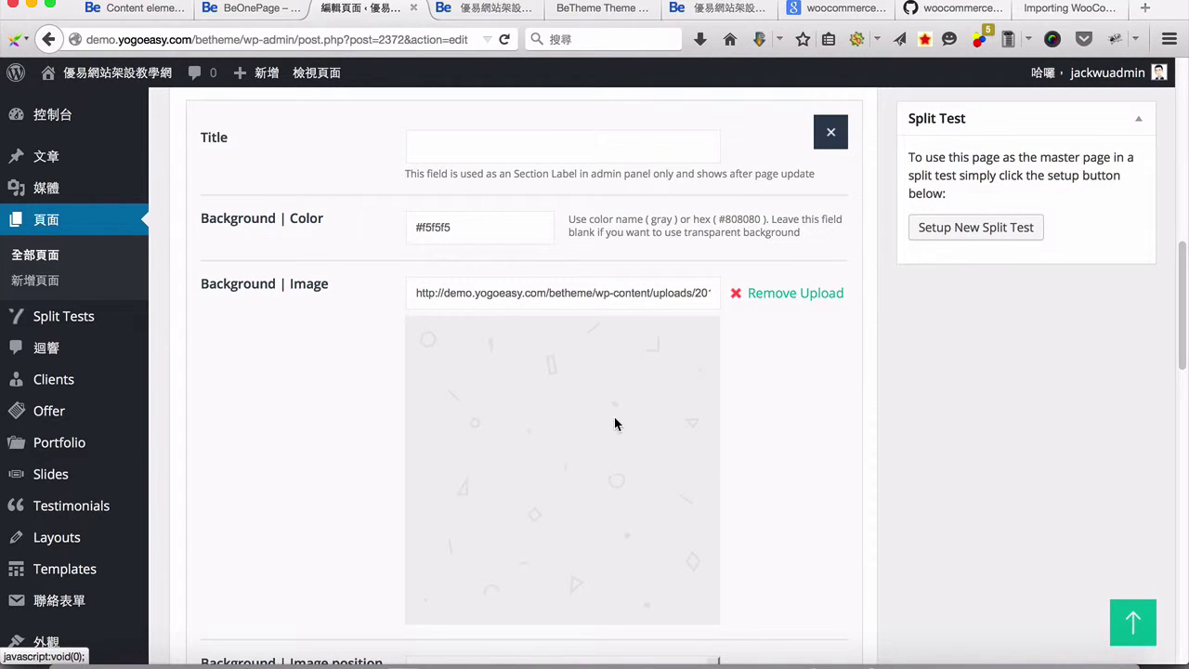
pyautogui.click(484, 11)
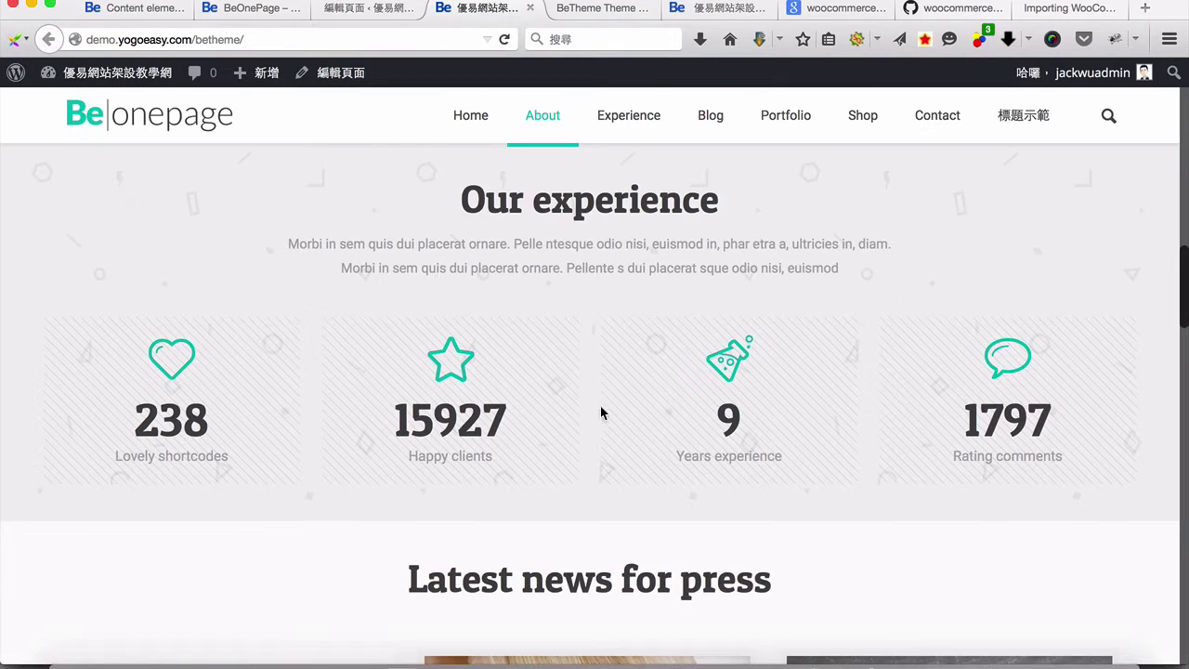
# Step: Close the section settings and compare the live "Our experience" heading and counters with the builder's Fancy Heading and Counter items
pyautogui.click(357, 15)
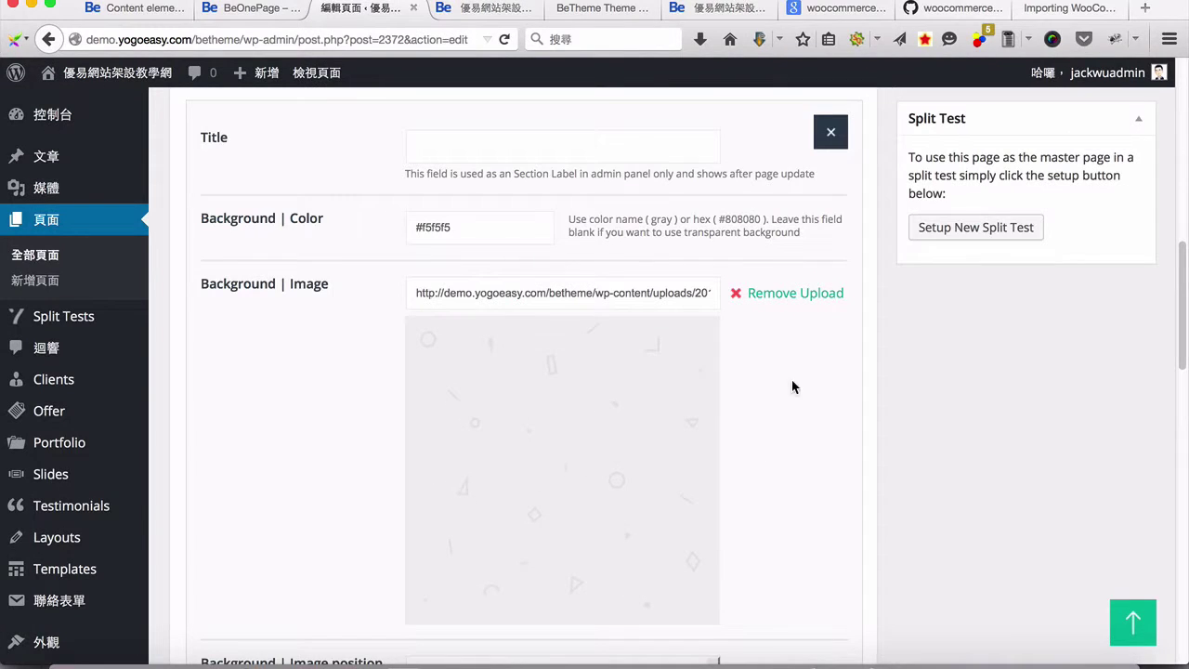
pyautogui.click(831, 131)
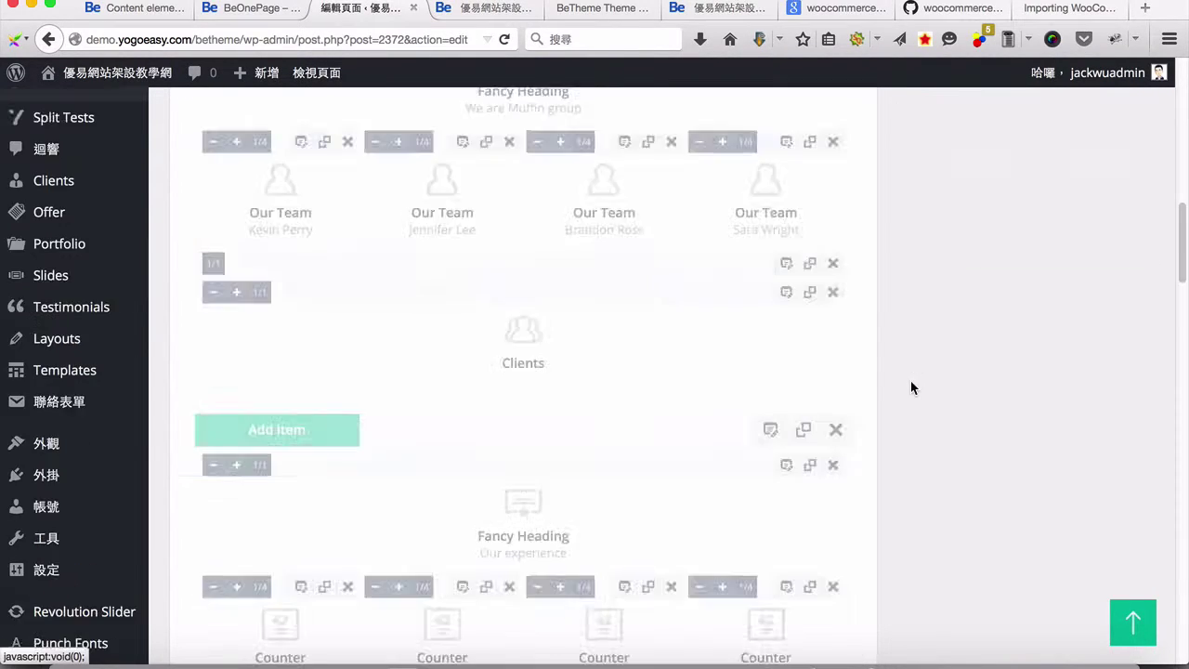
pyautogui.scroll(-4, 911, 380)
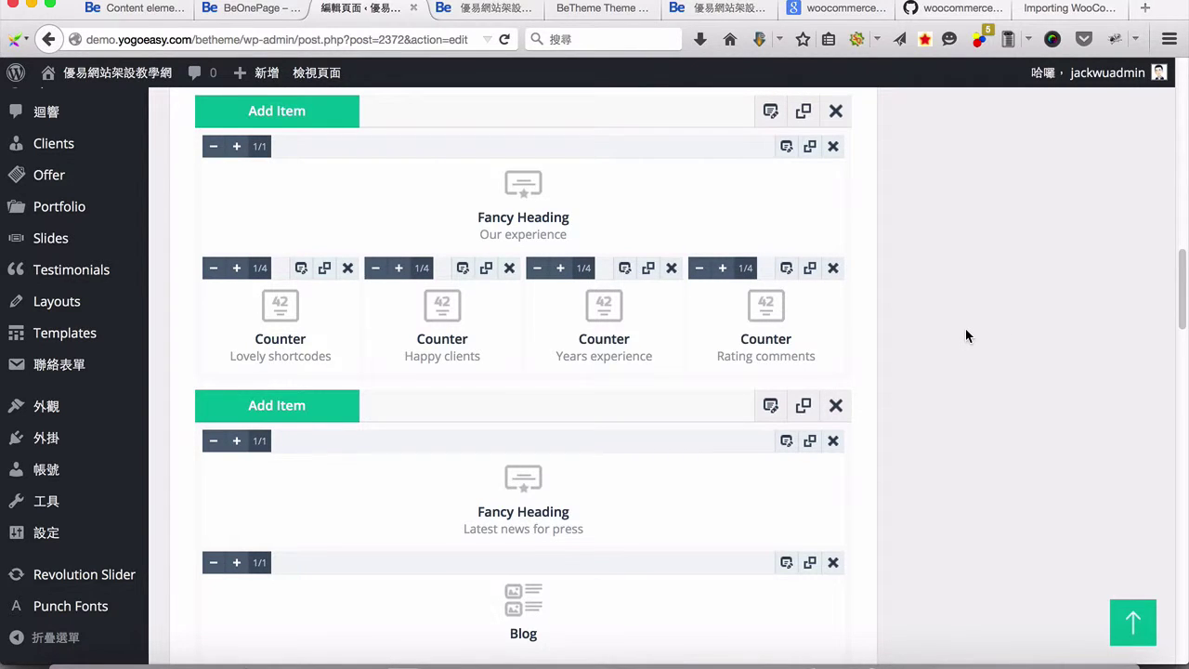
pyautogui.scroll(-3, 791, 345)
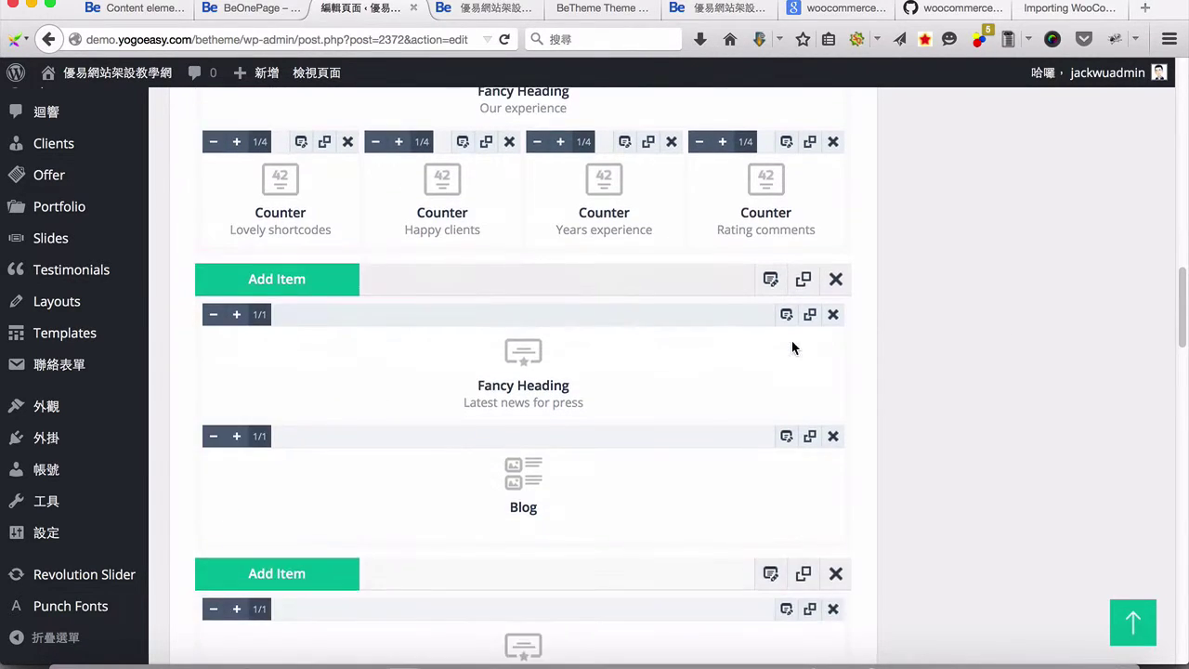
pyautogui.scroll(4, 794, 348)
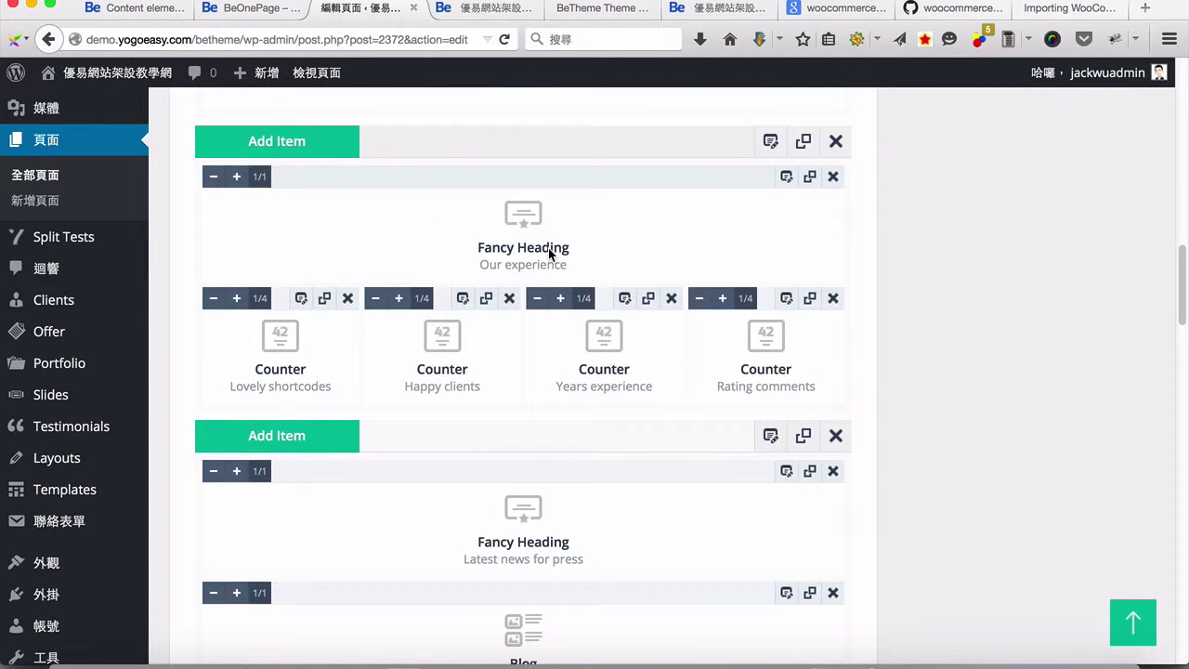
pyautogui.hotkey('ctrl', 'Tab')
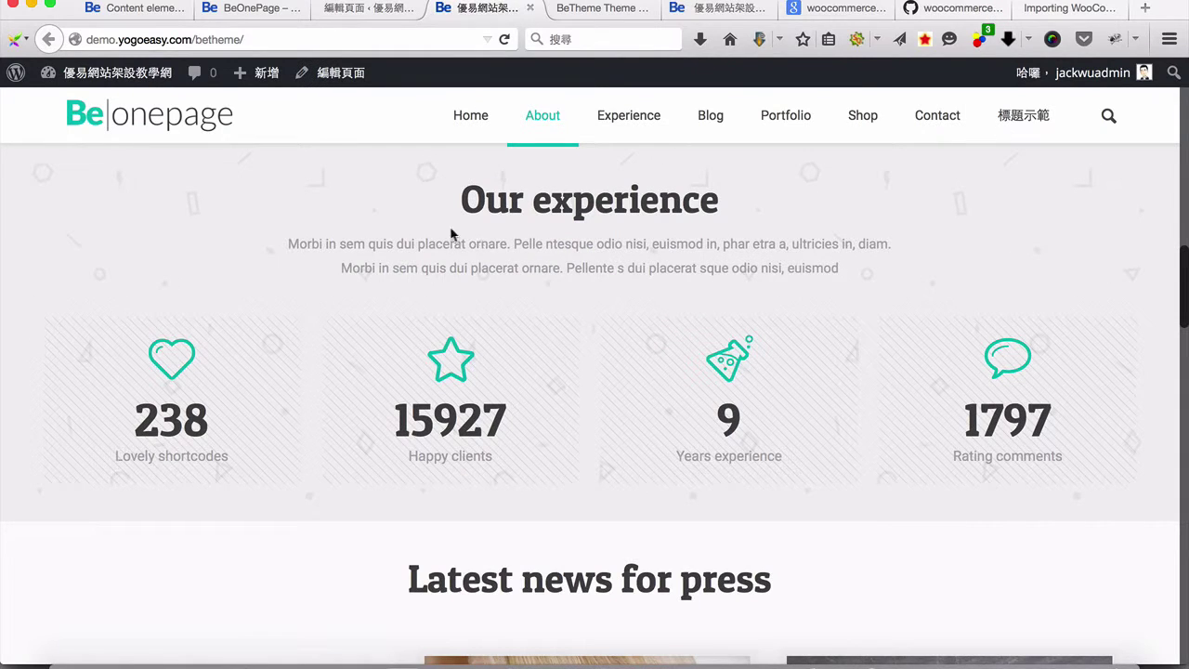
pyautogui.click(367, 8)
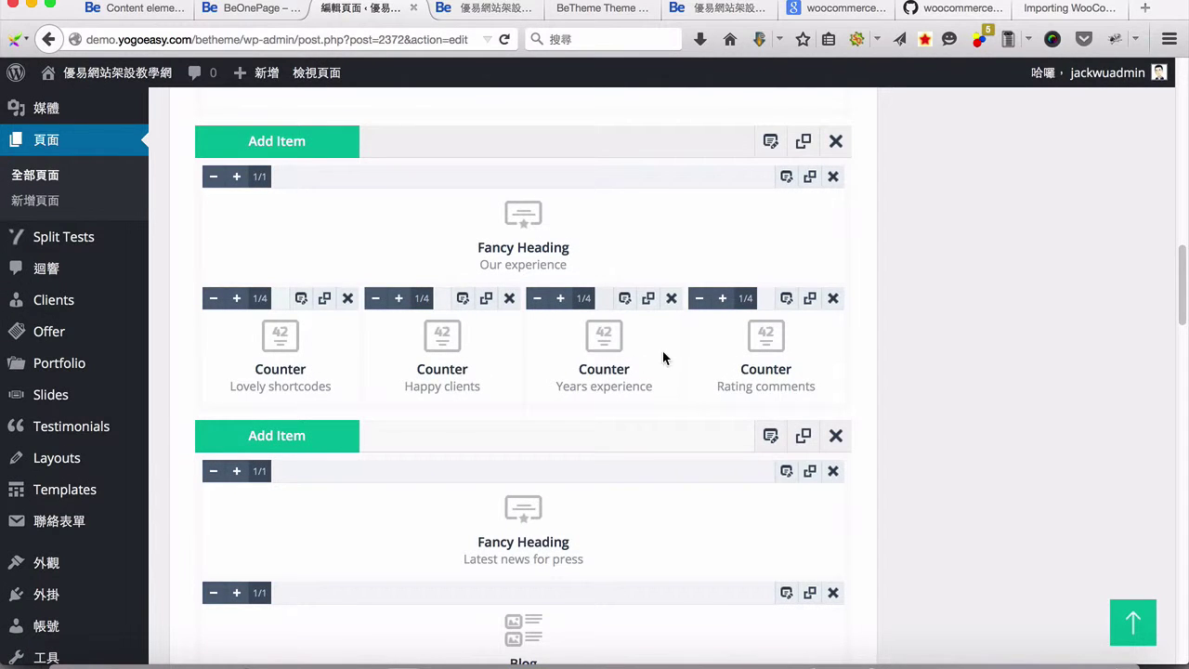
pyautogui.click(469, 11)
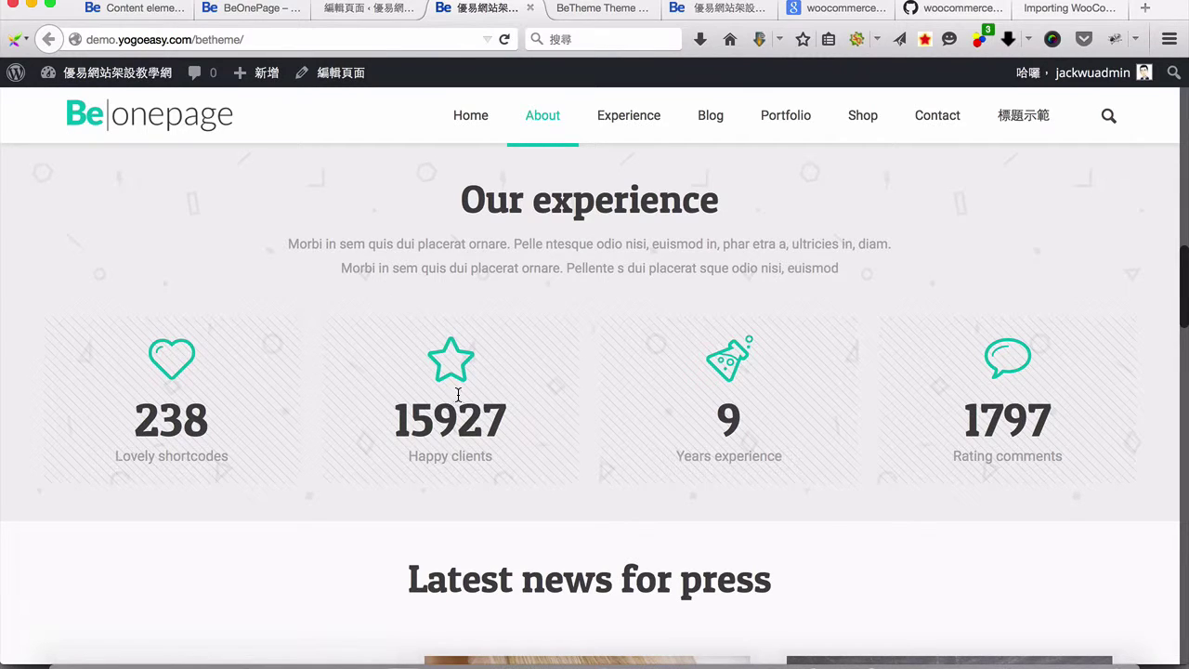
# Step: Reload the live page and check how the "Our experience" counters display against the four Counter items in the builder
pyautogui.scroll(10, 807, 474)
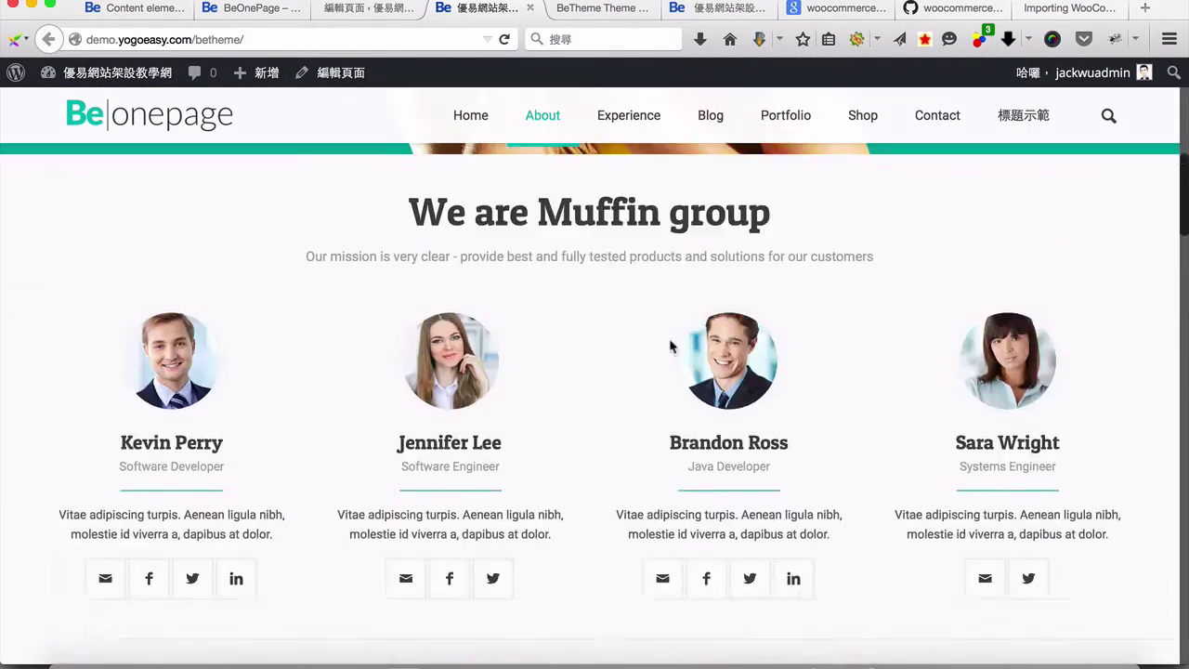
pyautogui.click(505, 39)
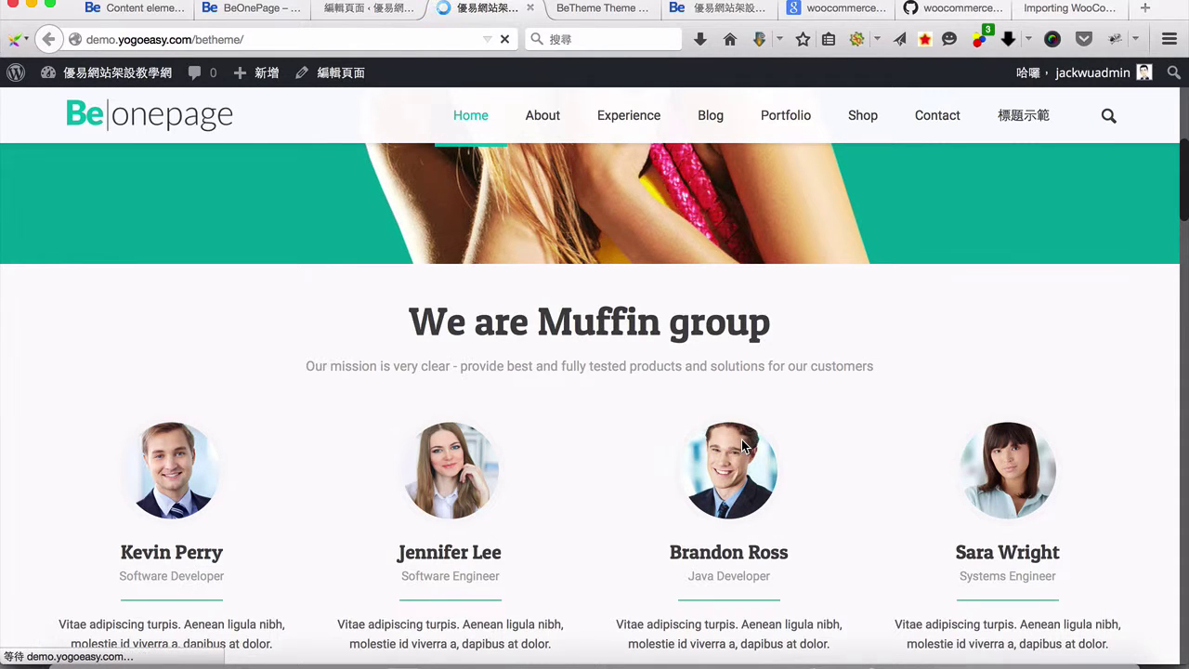
pyautogui.scroll(-5, 741, 444)
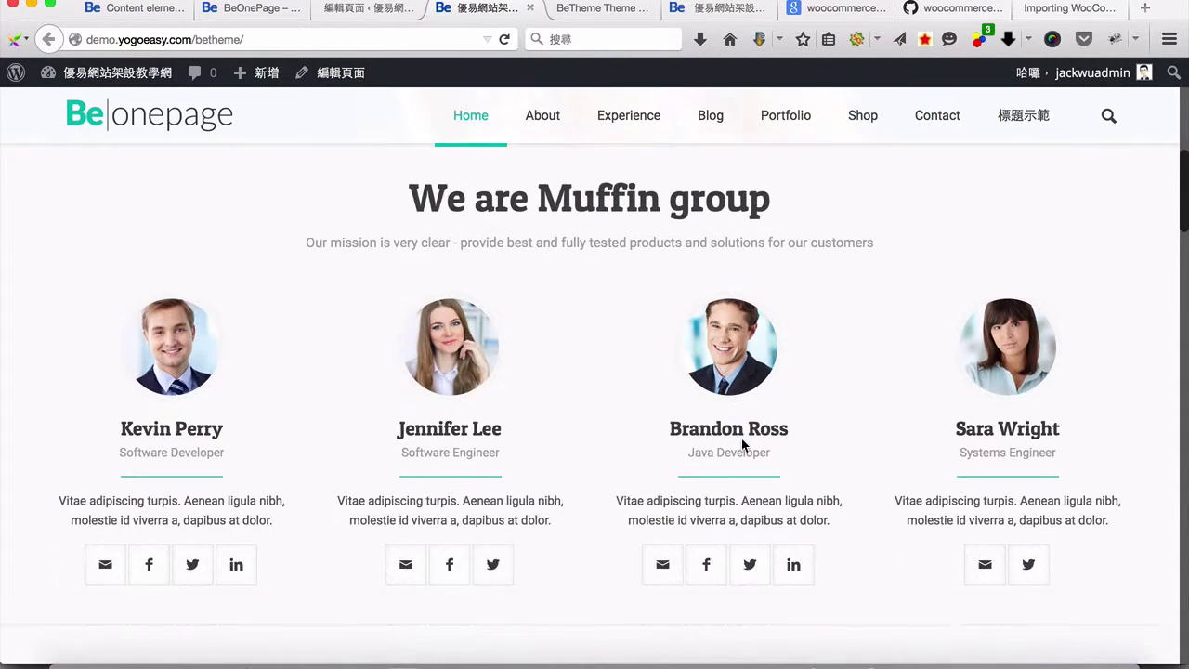
pyautogui.scroll(-3, 742, 435)
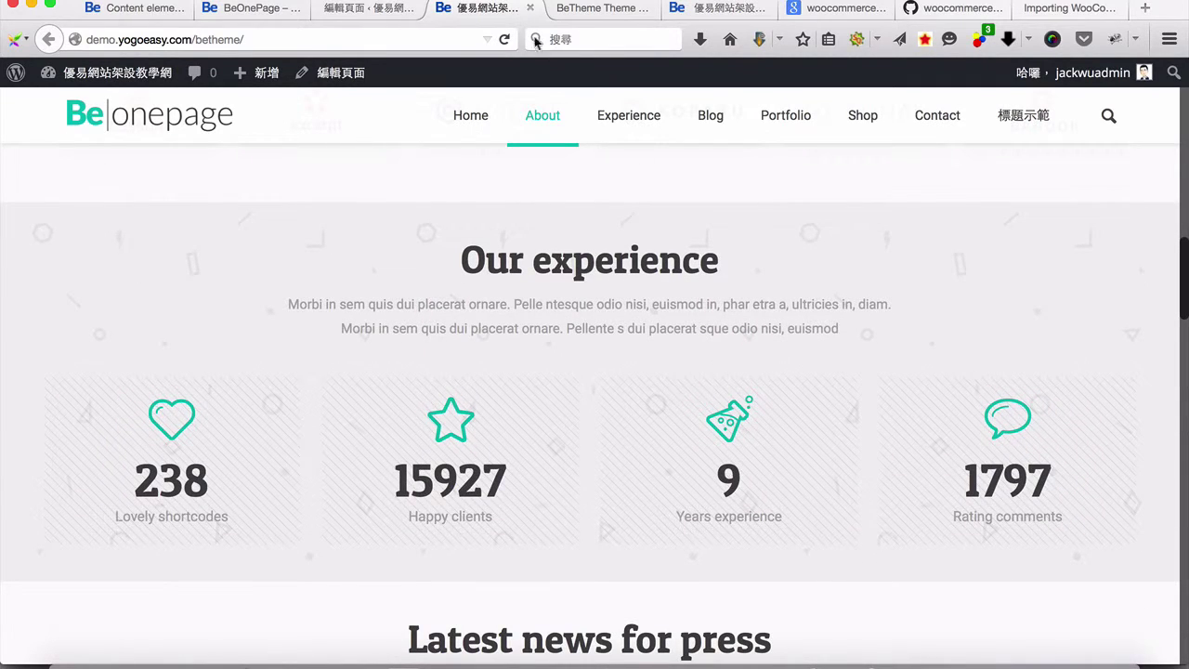
pyautogui.click(379, 9)
pyautogui.scroll(-2, 1019, 345)
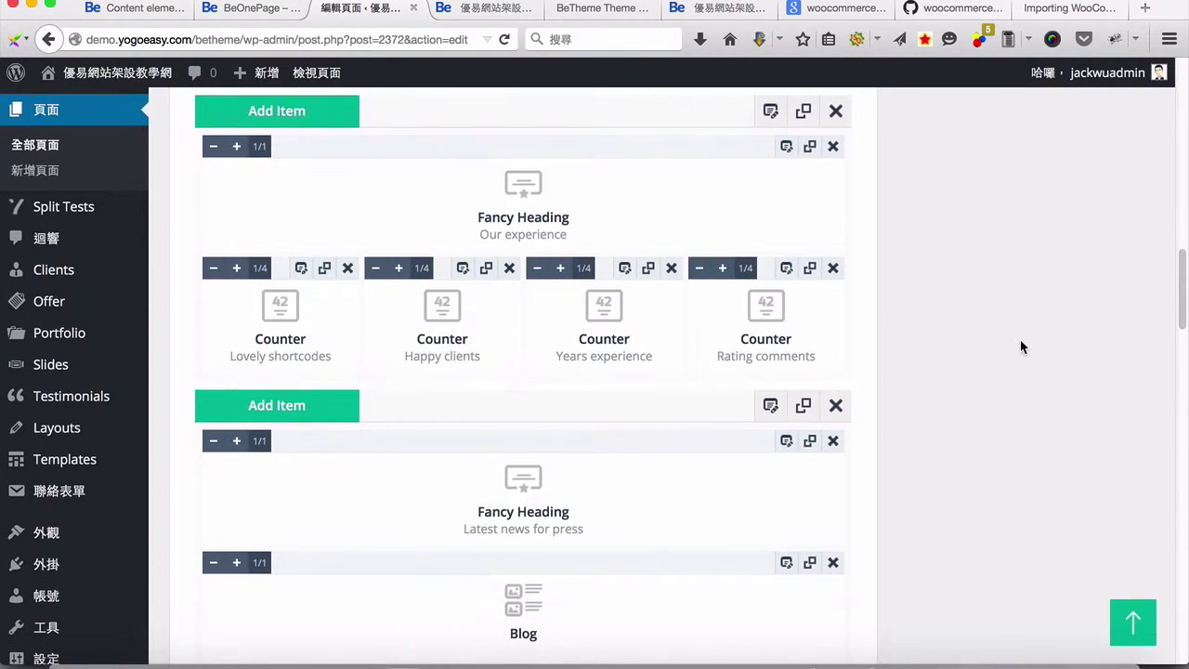
# Step: Compare the live blog posts under "Latest news for press" with the Fancy Heading and Blog items in the builder
pyautogui.click(479, 9)
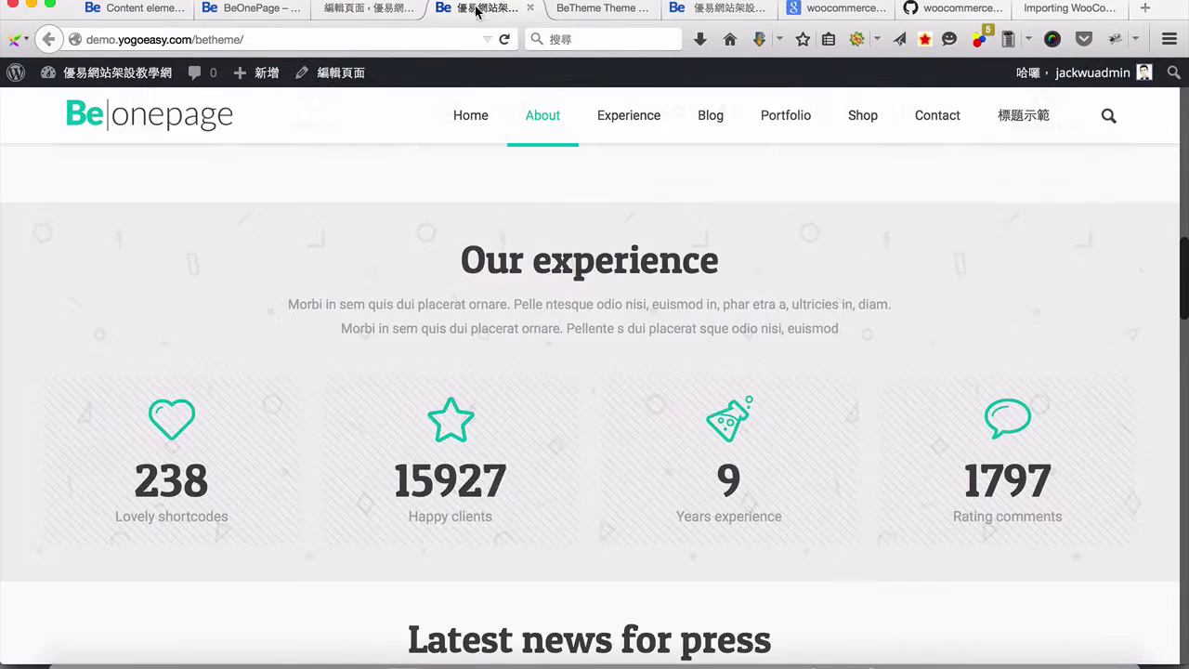
pyautogui.scroll(-3, 916, 394)
pyautogui.scroll(-2, 424, 234)
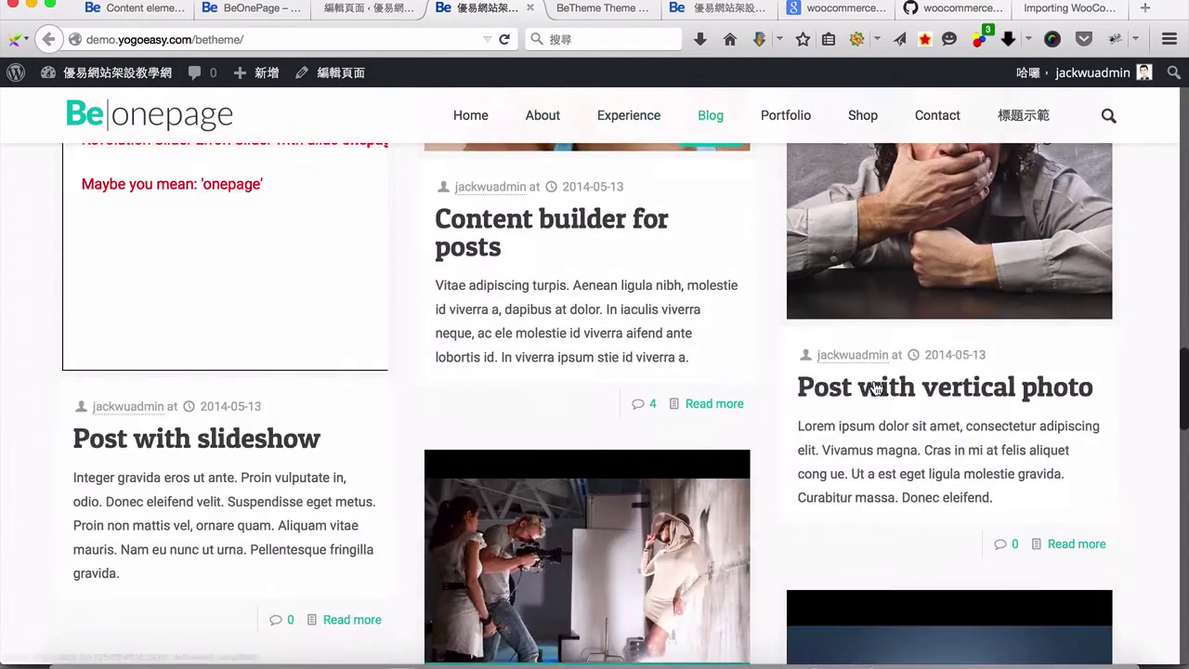
pyautogui.scroll(3, 650, 278)
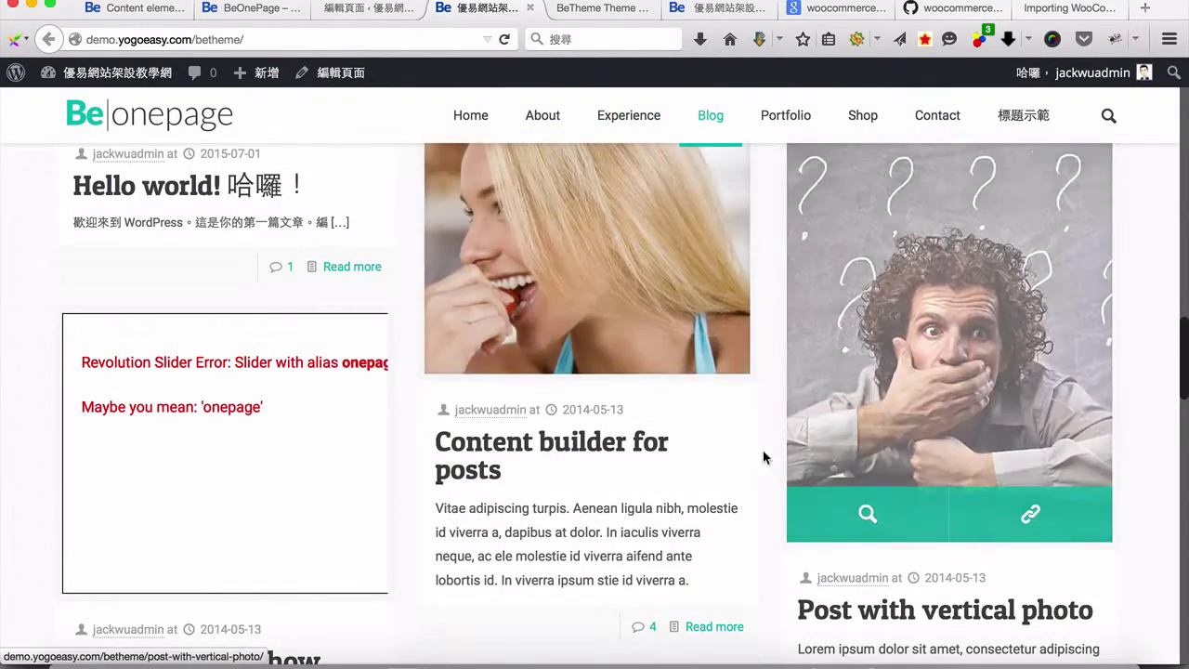
pyautogui.click(381, 10)
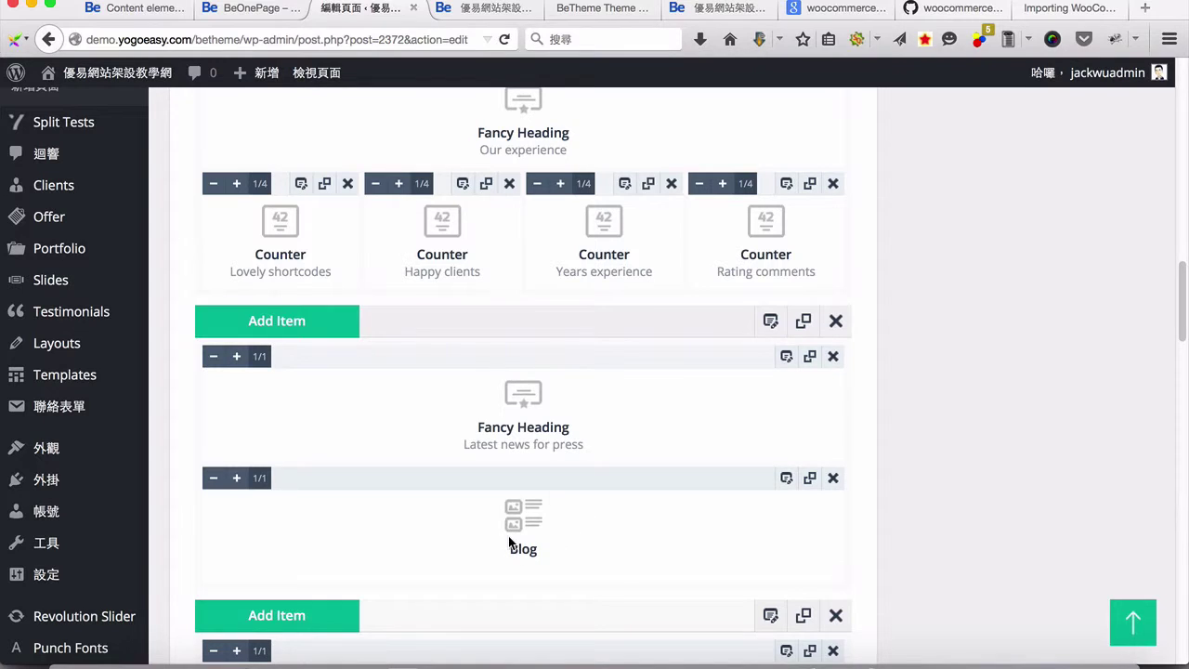
pyautogui.click(483, 9)
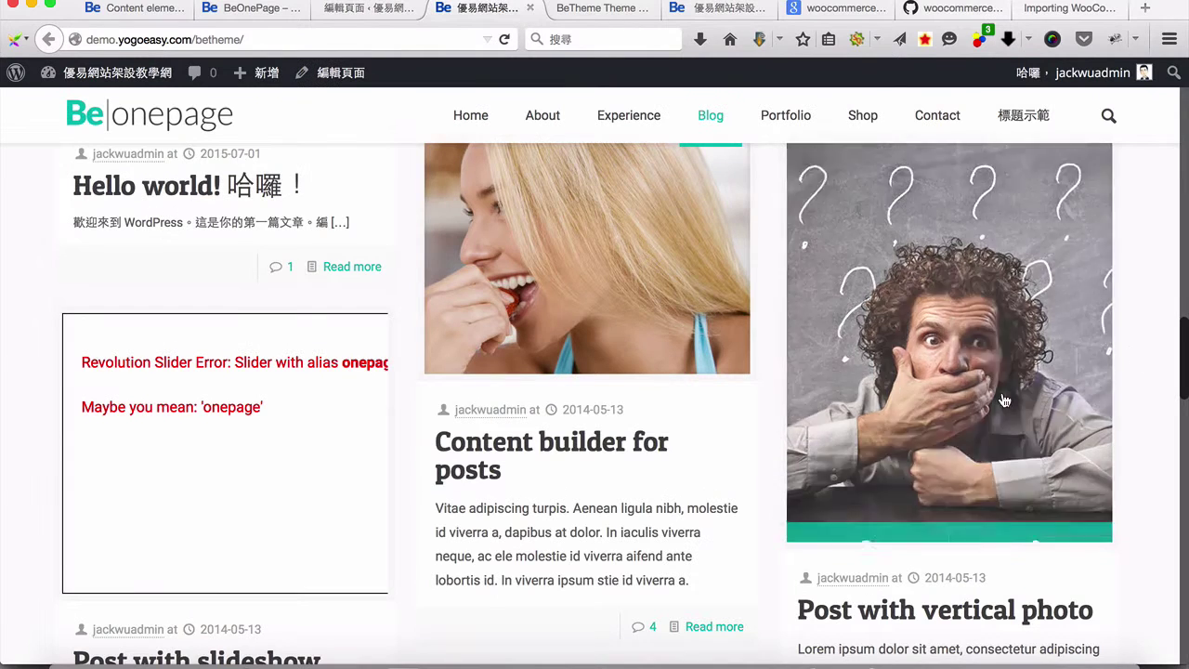
pyautogui.scroll(-5, 1013, 388)
pyautogui.scroll(-4, 1013, 388)
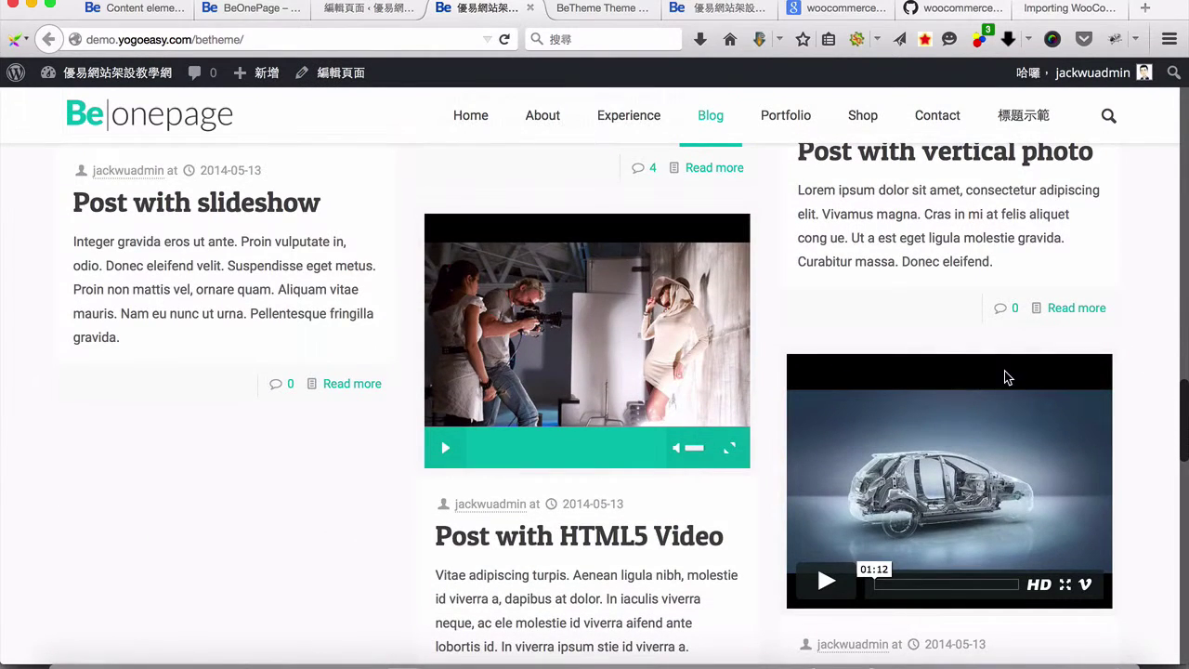
# Step: Compare the green portfolio section on the live page with its Fancy Heading and Portfolio items in the builder
pyautogui.scroll(-12, 1132, 381)
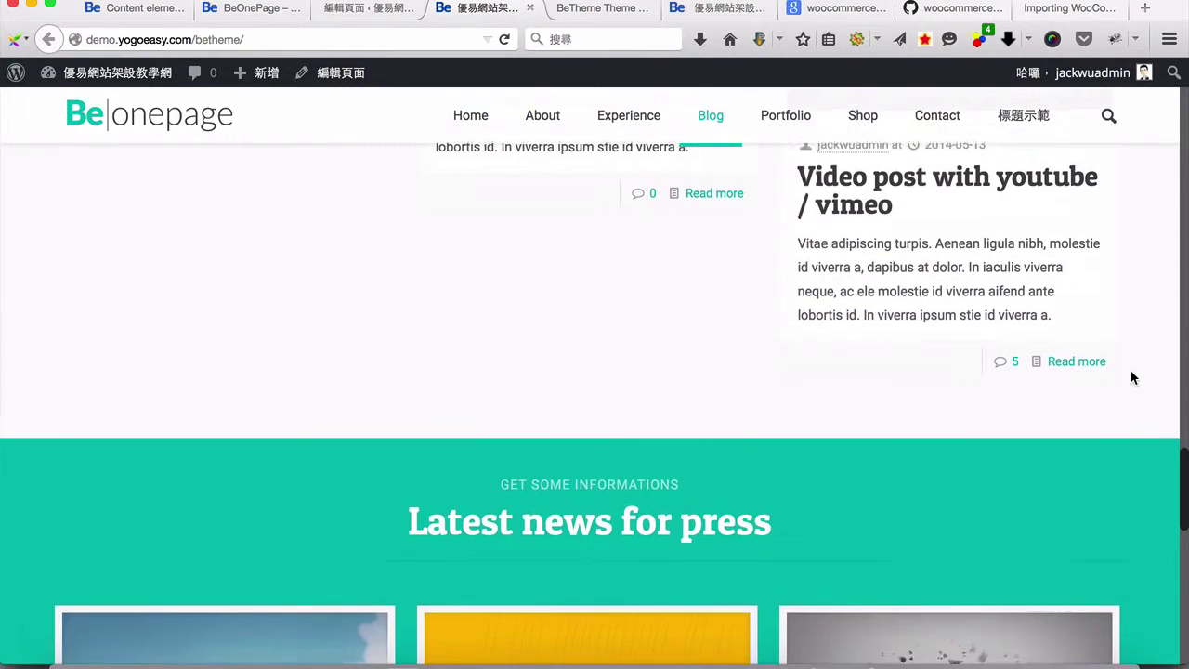
pyautogui.scroll(-3, 1131, 372)
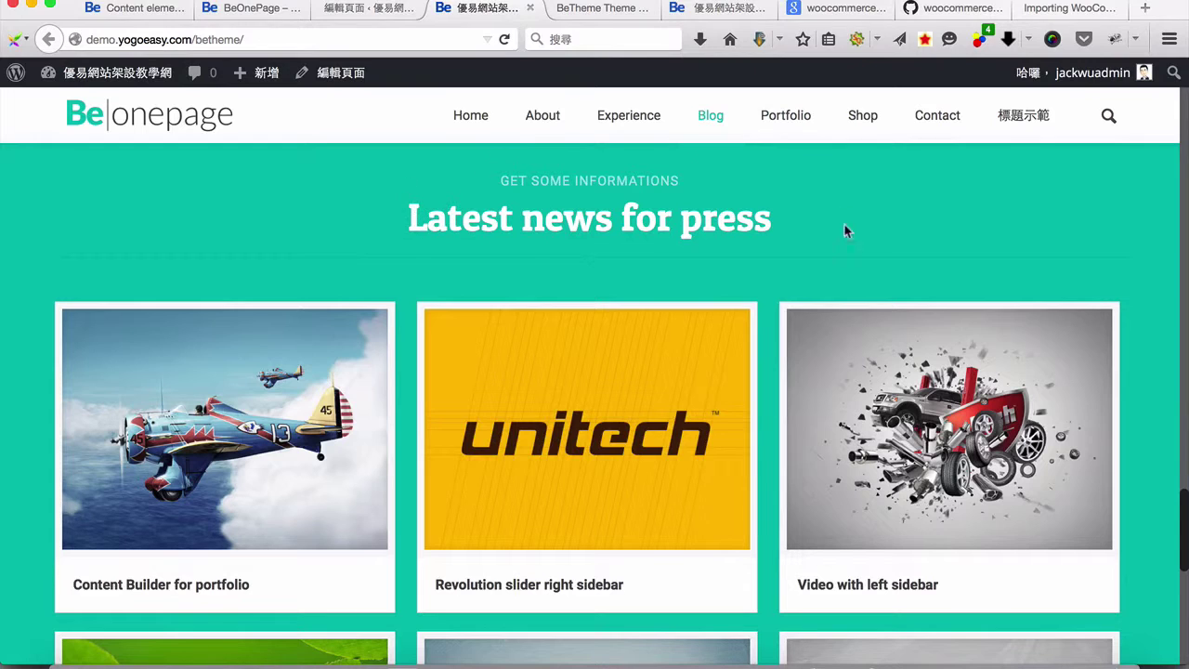
pyautogui.click(349, 11)
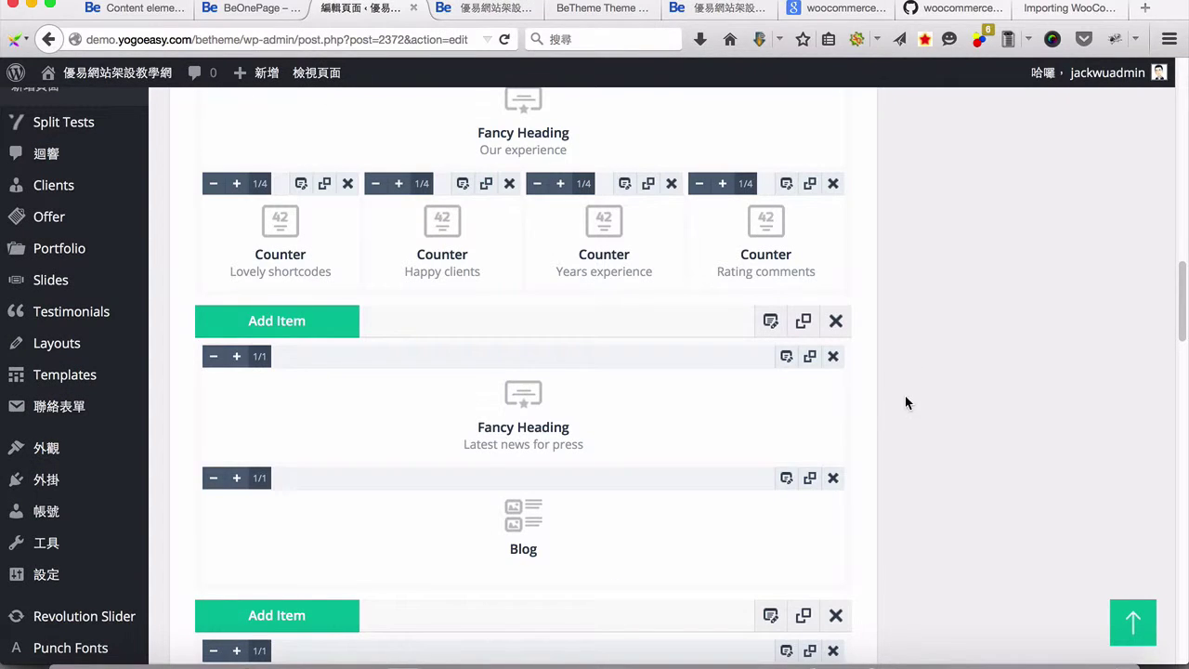
pyautogui.scroll(-2, 906, 399)
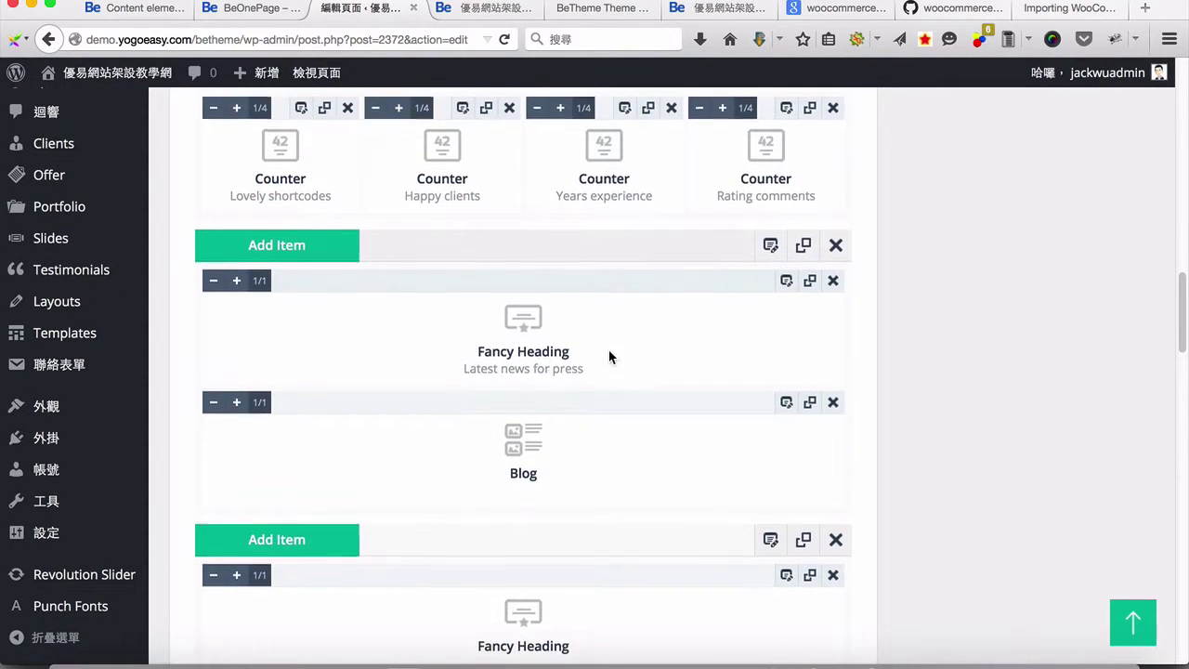
pyautogui.scroll(-5, 610, 353)
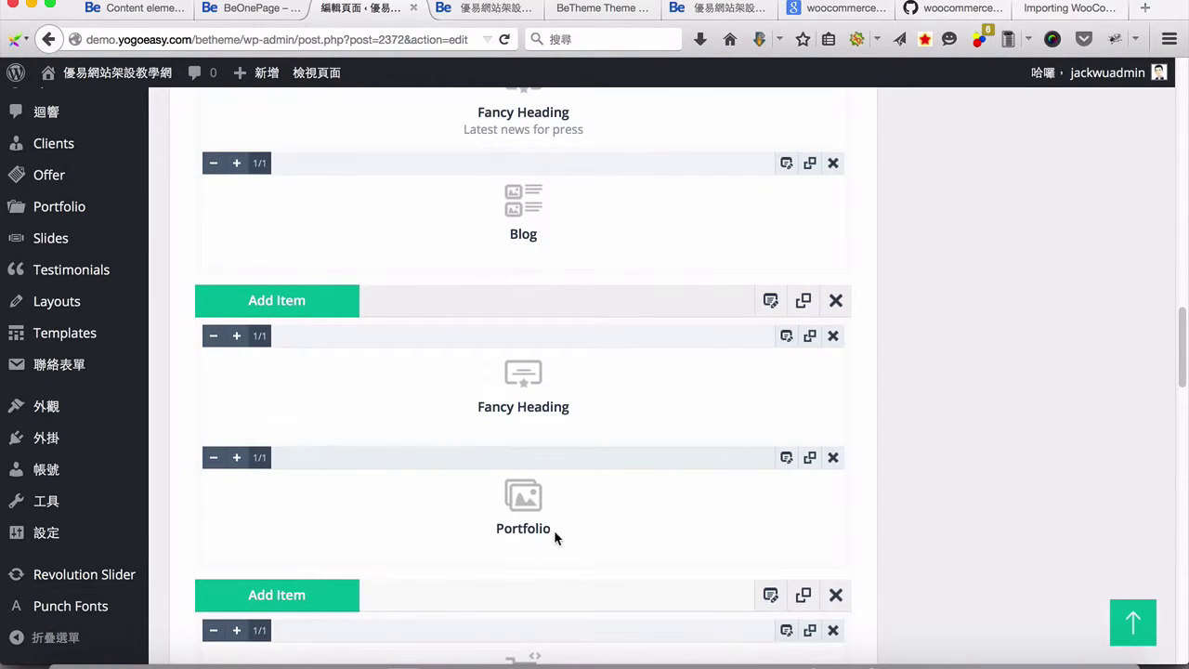
pyautogui.moveTo(61, 217)
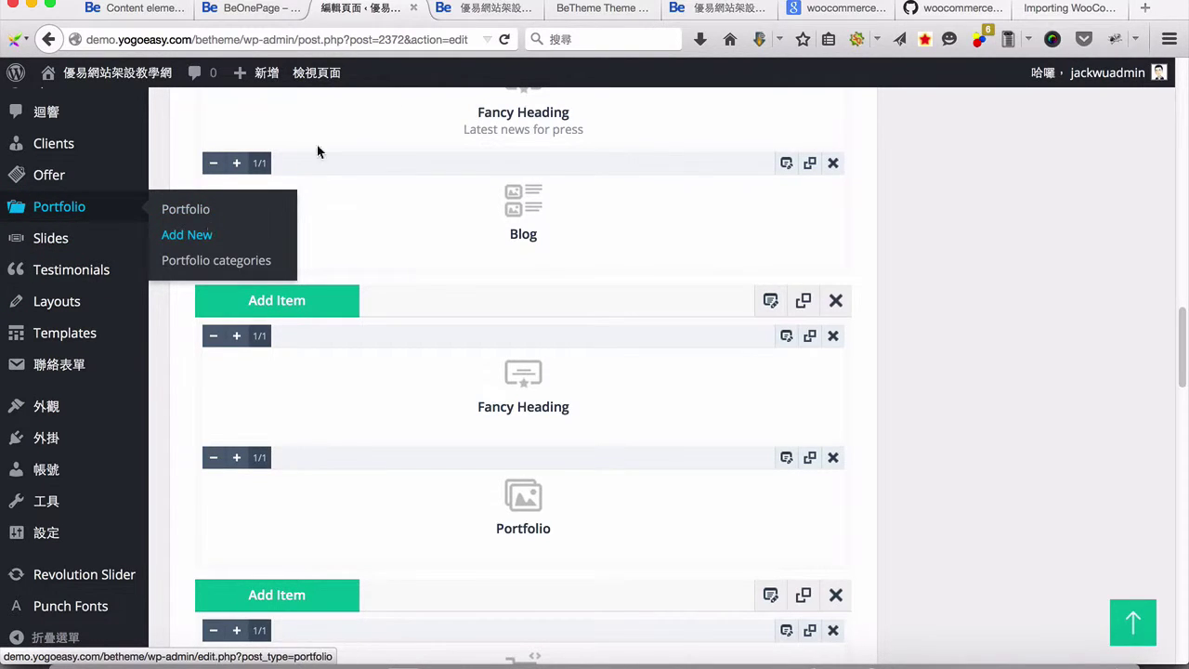
pyautogui.click(479, 9)
pyautogui.scroll(-5, 660, 463)
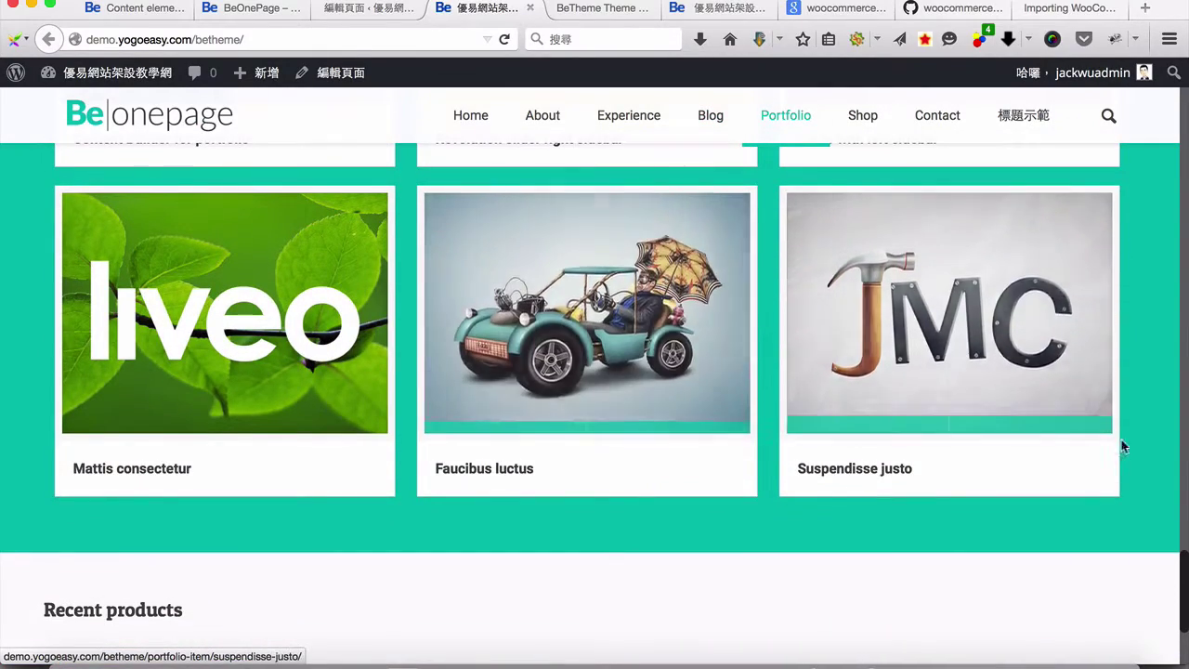
pyautogui.scroll(-2, 1057, 375)
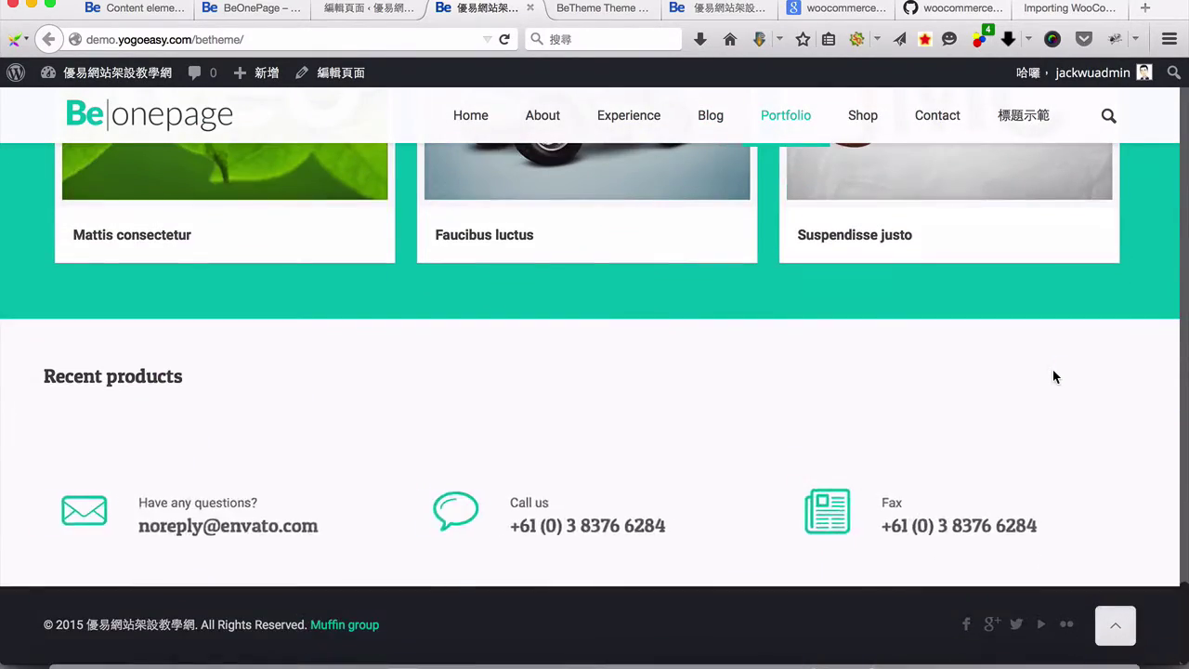
pyautogui.scroll(5, 1054, 375)
pyautogui.scroll(-2, 985, 390)
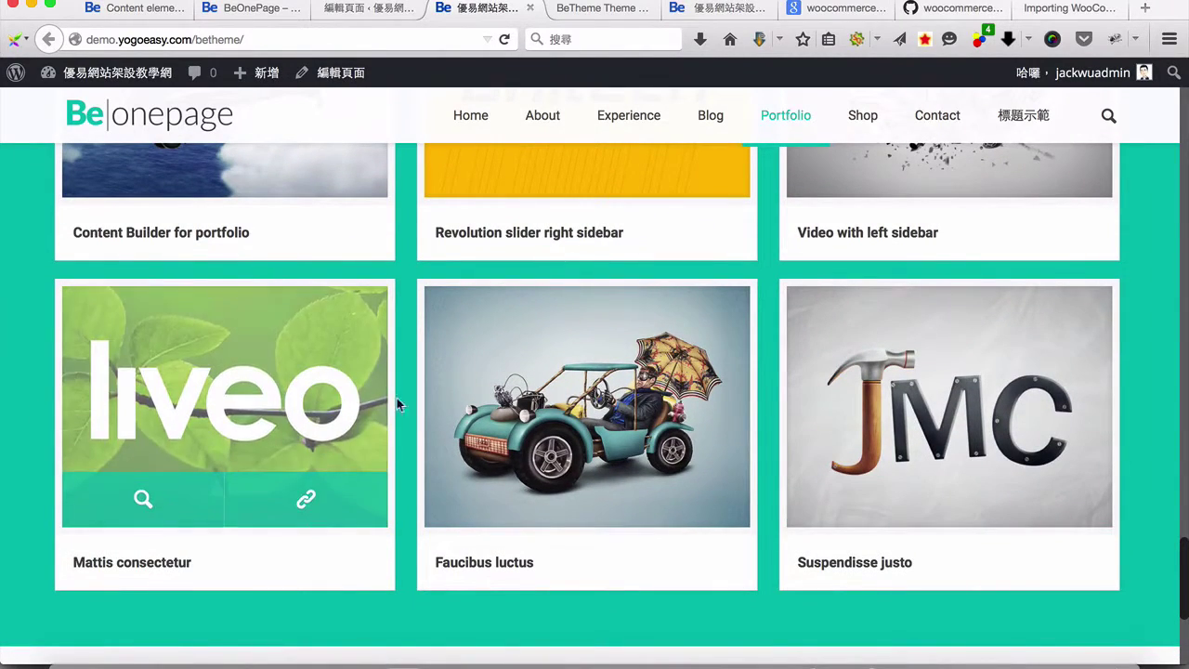
# Step: Compare "Recent products" and the contact details on the live page with the Shop Slider and three List items in the builder
pyautogui.scroll(-2, 418, 390)
pyautogui.scroll(-2, 413, 393)
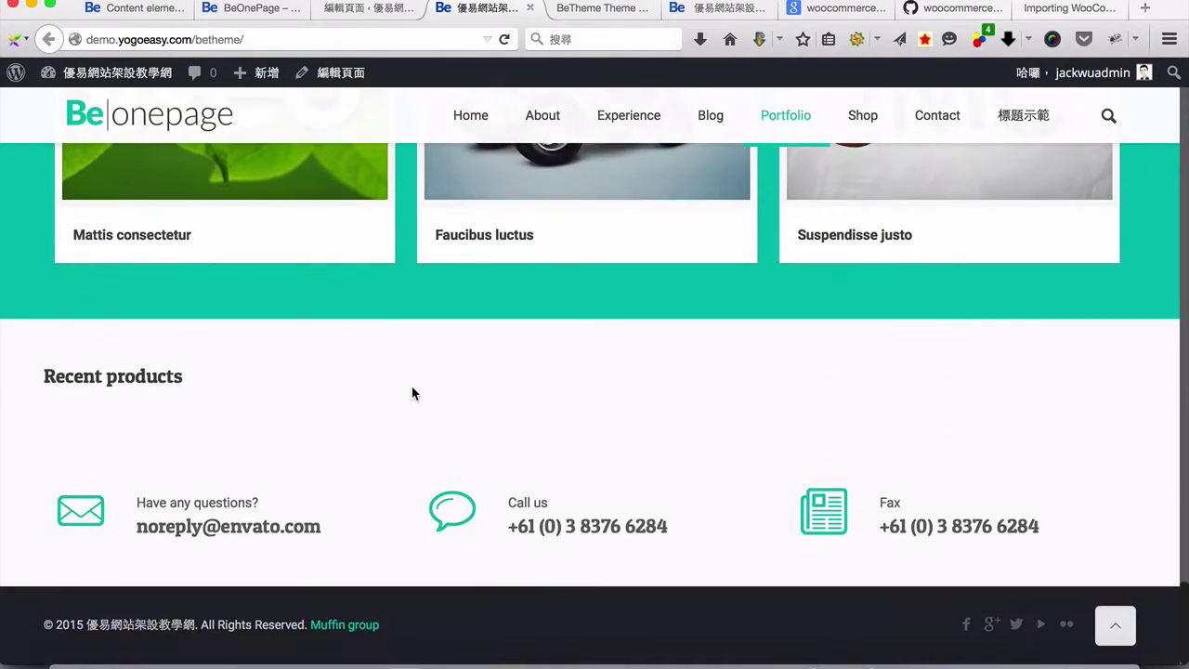
pyautogui.click(364, 9)
pyautogui.scroll(-3, 907, 466)
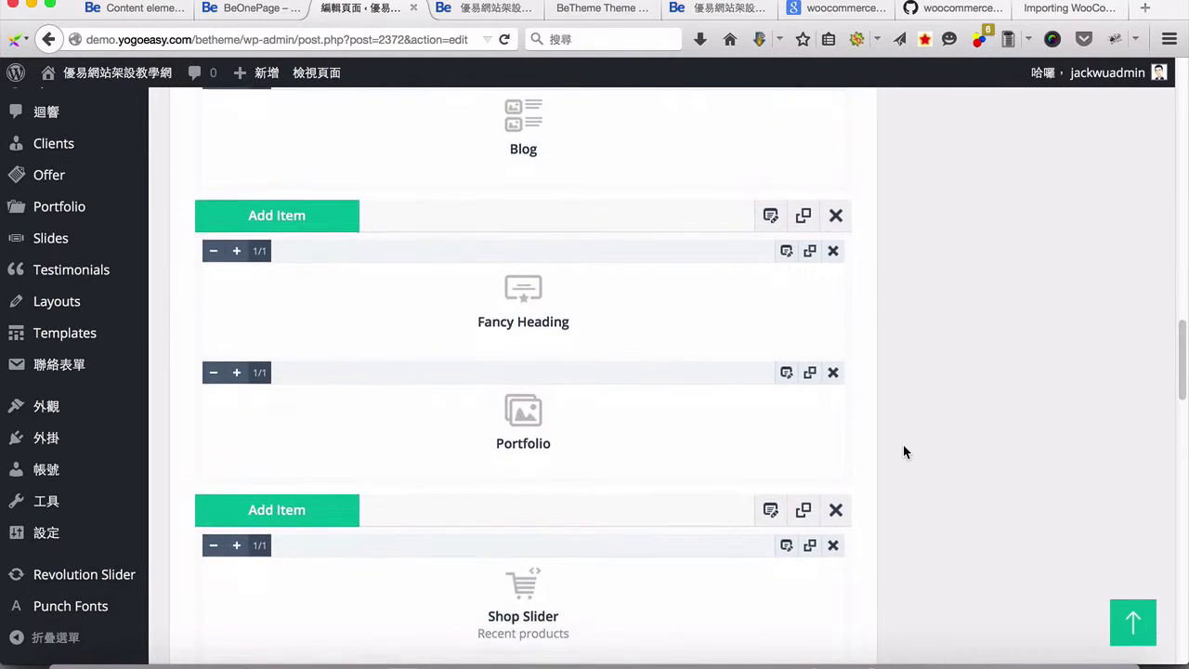
pyautogui.scroll(-1, 641, 477)
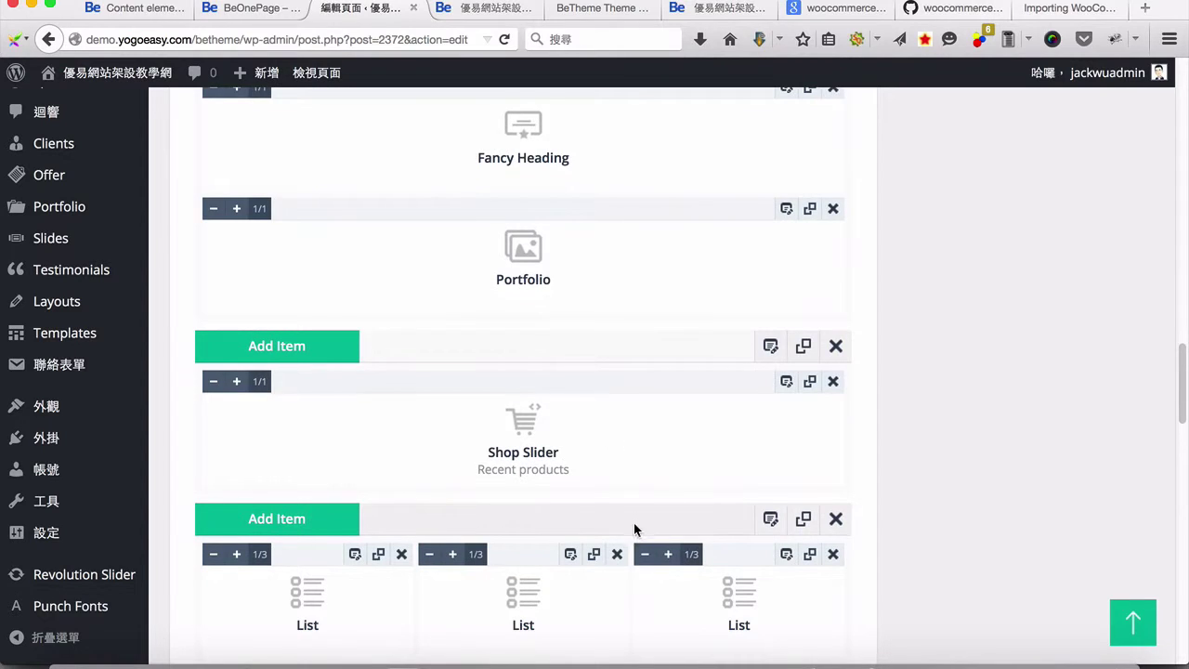
pyautogui.scroll(-1, 635, 529)
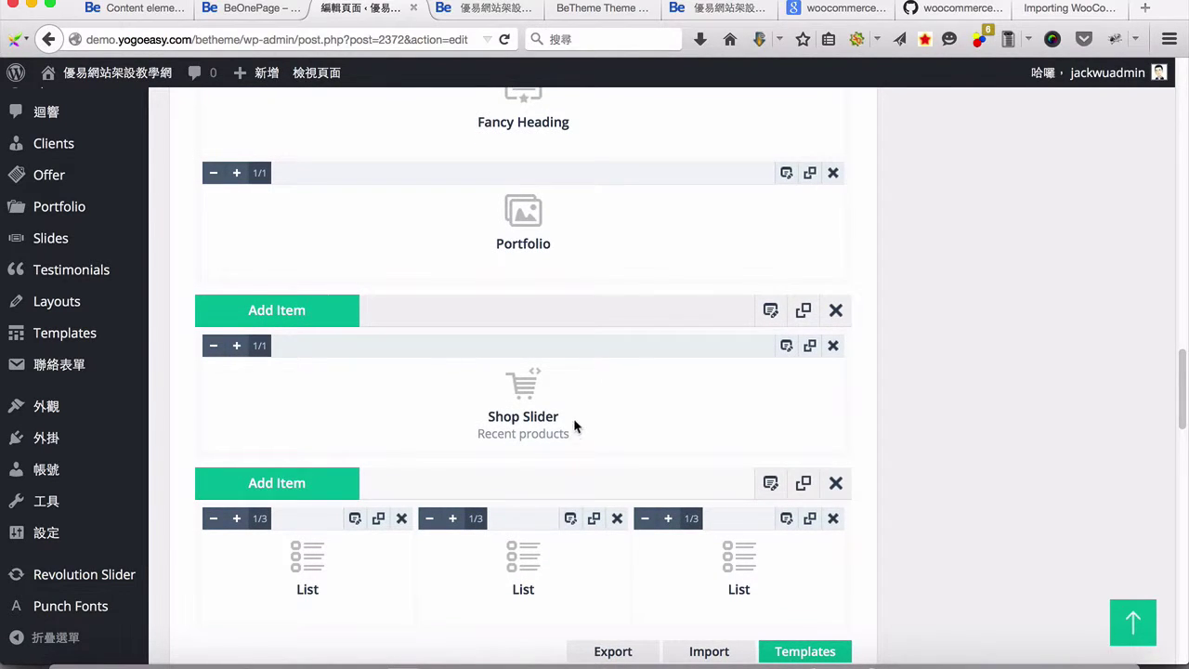
pyautogui.click(472, 11)
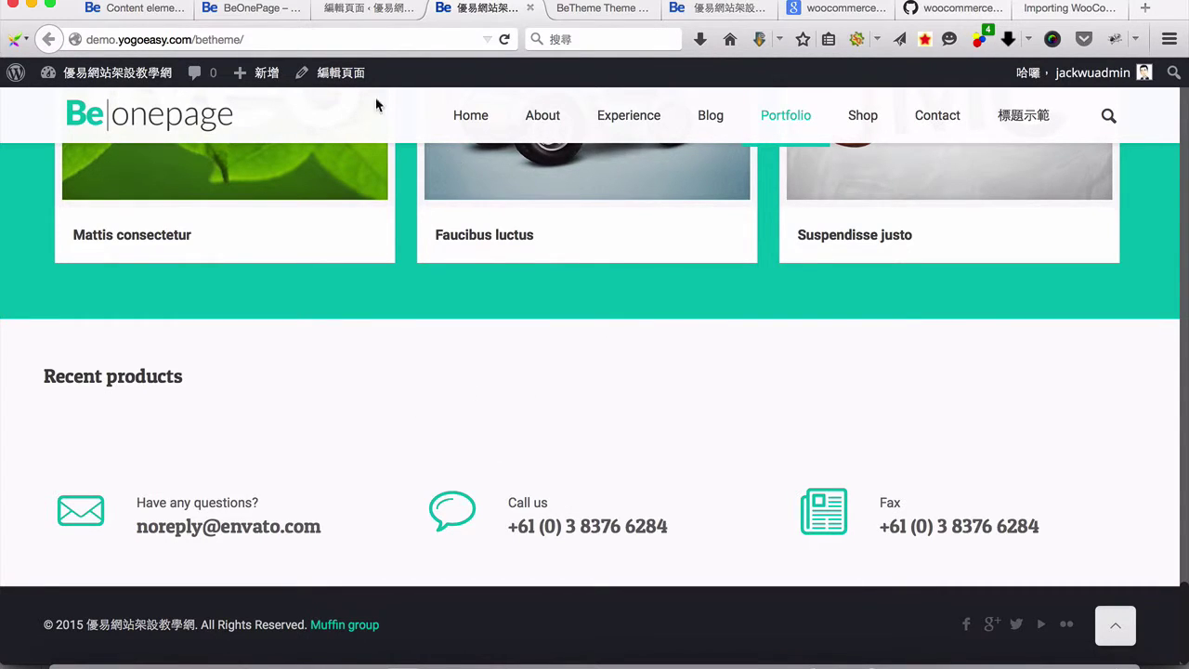
# Step: Examine the shop products and contact row on the original BeOnePage demo site
pyautogui.click(248, 9)
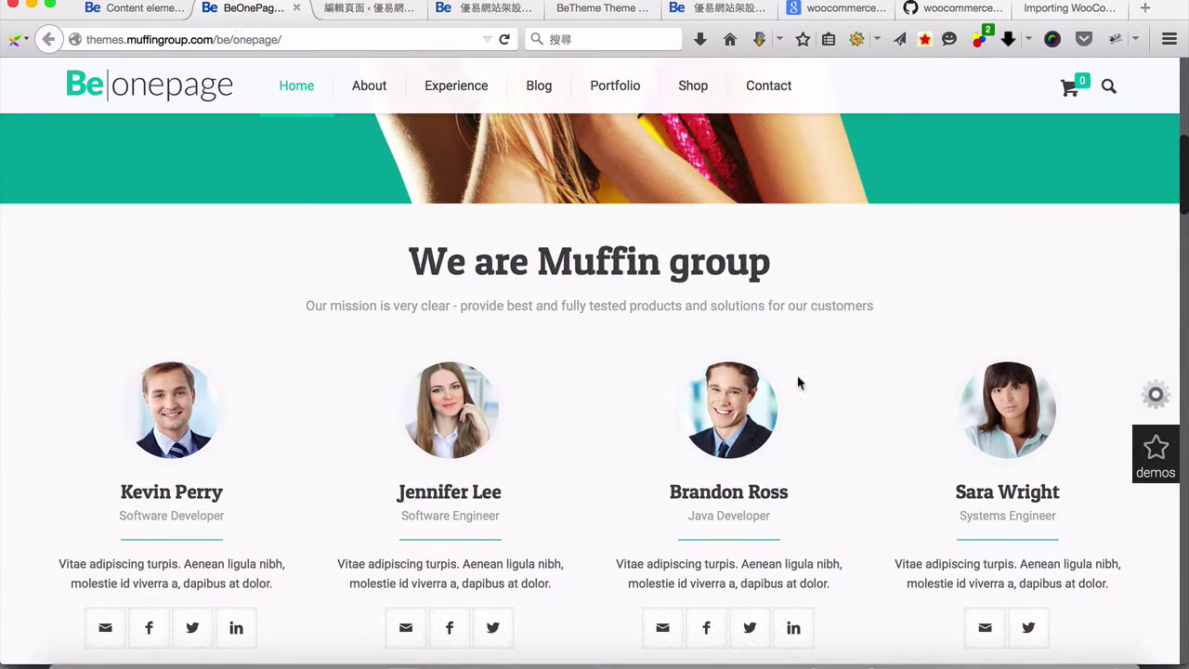
pyautogui.scroll(-5, 937, 416)
pyautogui.scroll(-10, 935, 416)
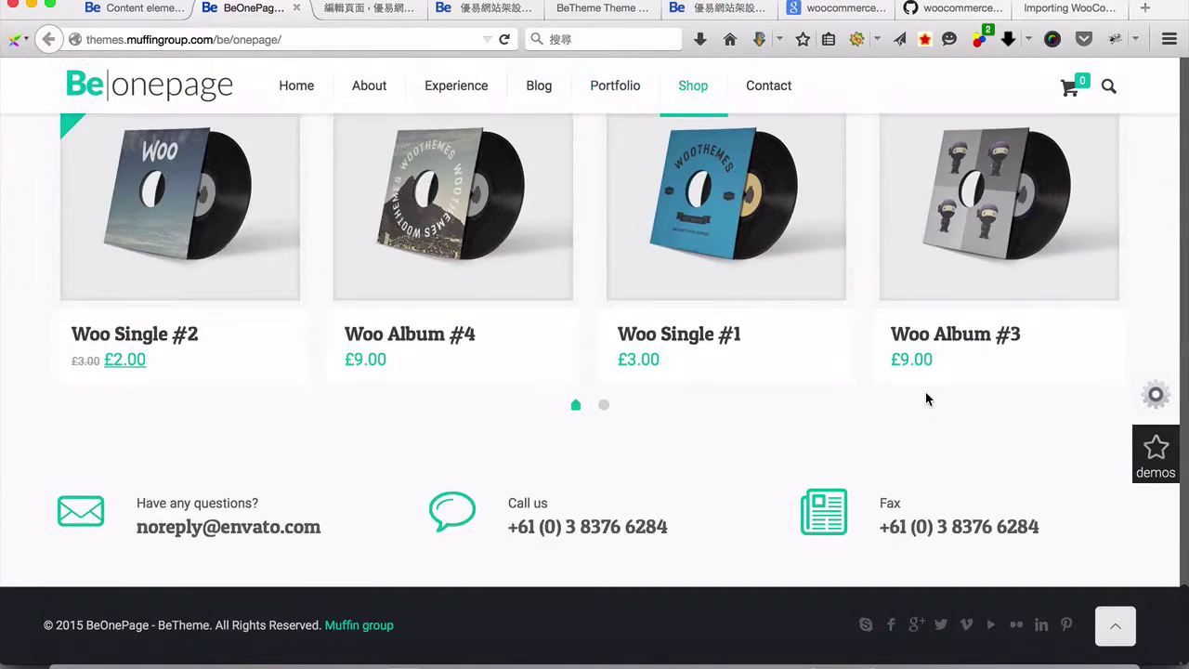
# Step: Examine the Recent products slider on the original BeOnePage demo, advancing it to its second set of products, and the contact row below
pyautogui.scroll(5, 923, 395)
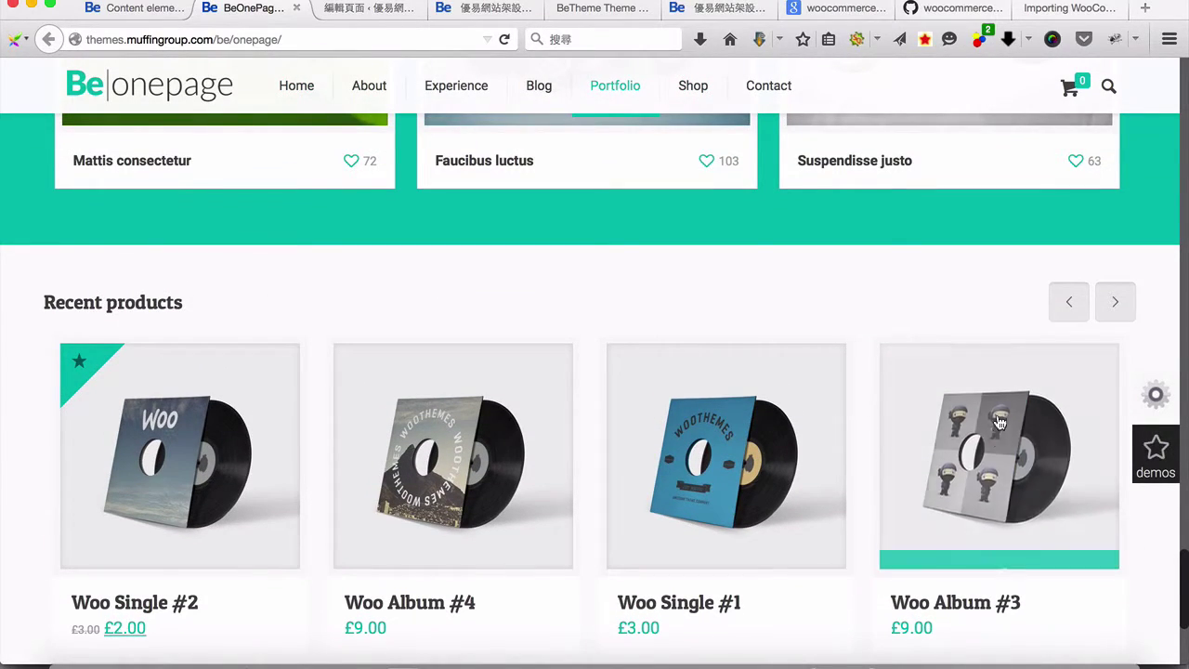
pyautogui.scroll(-2, 949, 501)
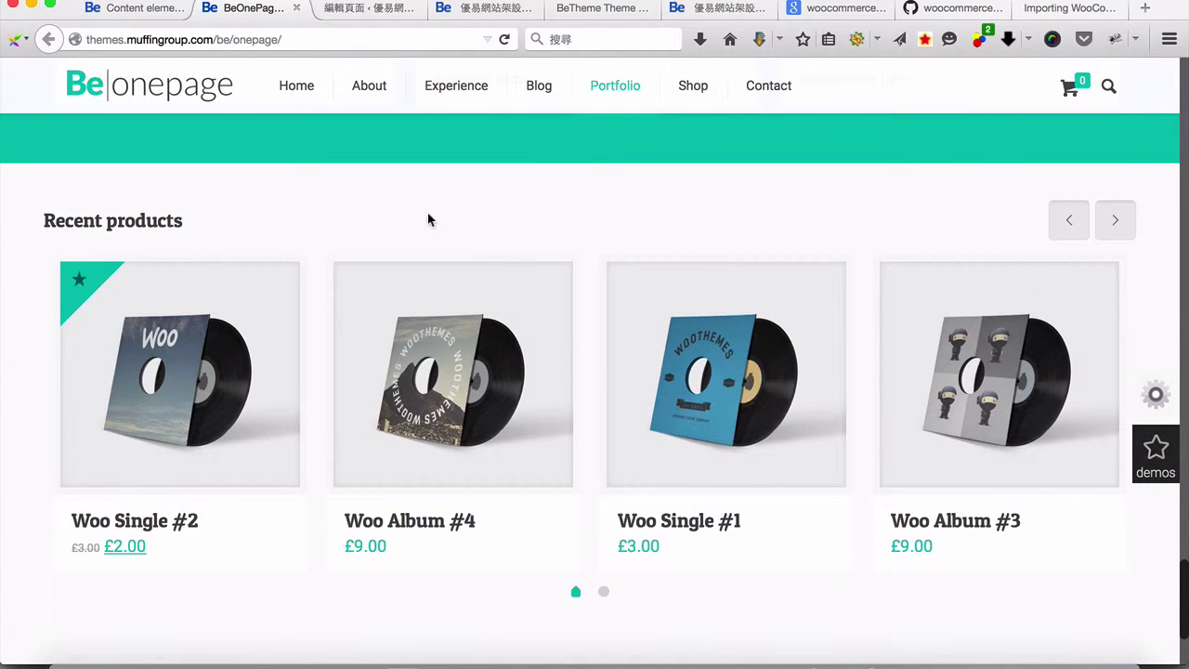
pyautogui.click(1118, 230)
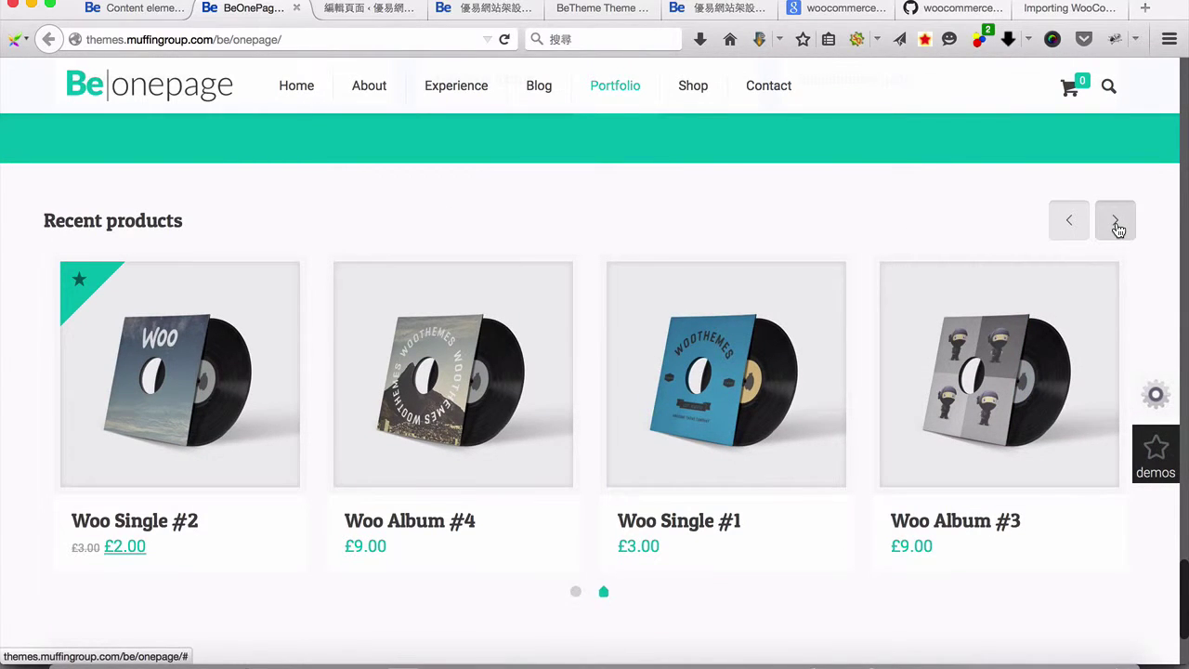
pyautogui.click(1118, 230)
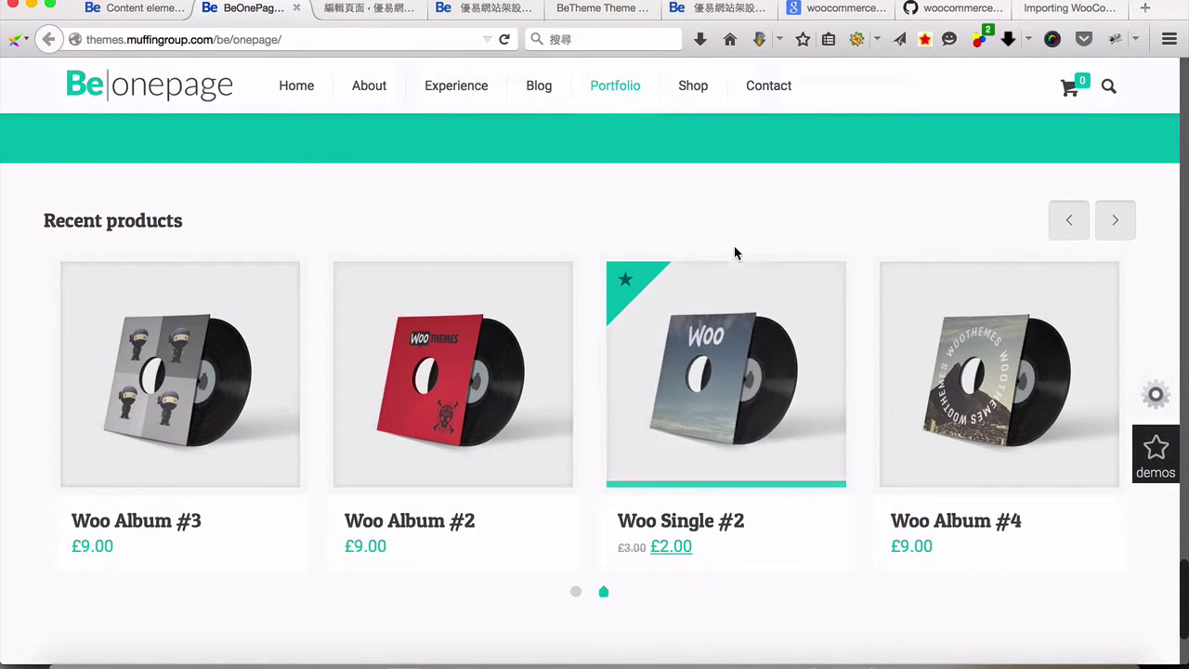
pyautogui.scroll(-3, 734, 247)
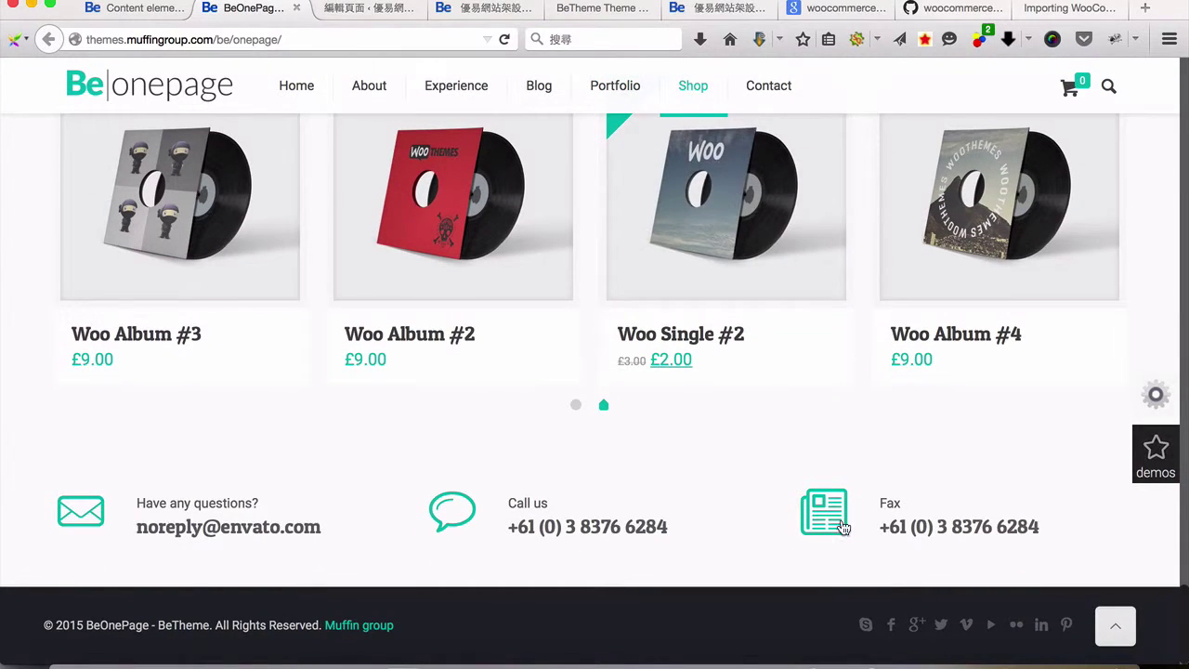
# Step: Search the WordPress plugin installer for "woocommerce" and install the WooCommerce plugin
pyautogui.click(370, 9)
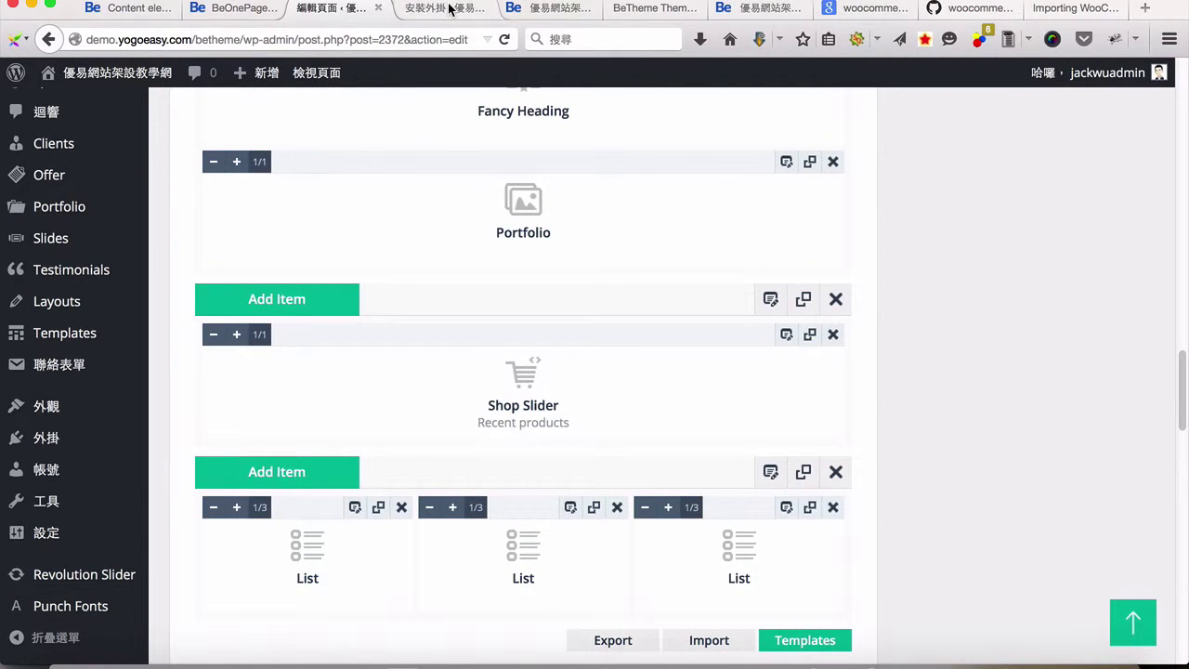
pyautogui.click(449, 10)
pyautogui.click(941, 176)
pyautogui.write('w')
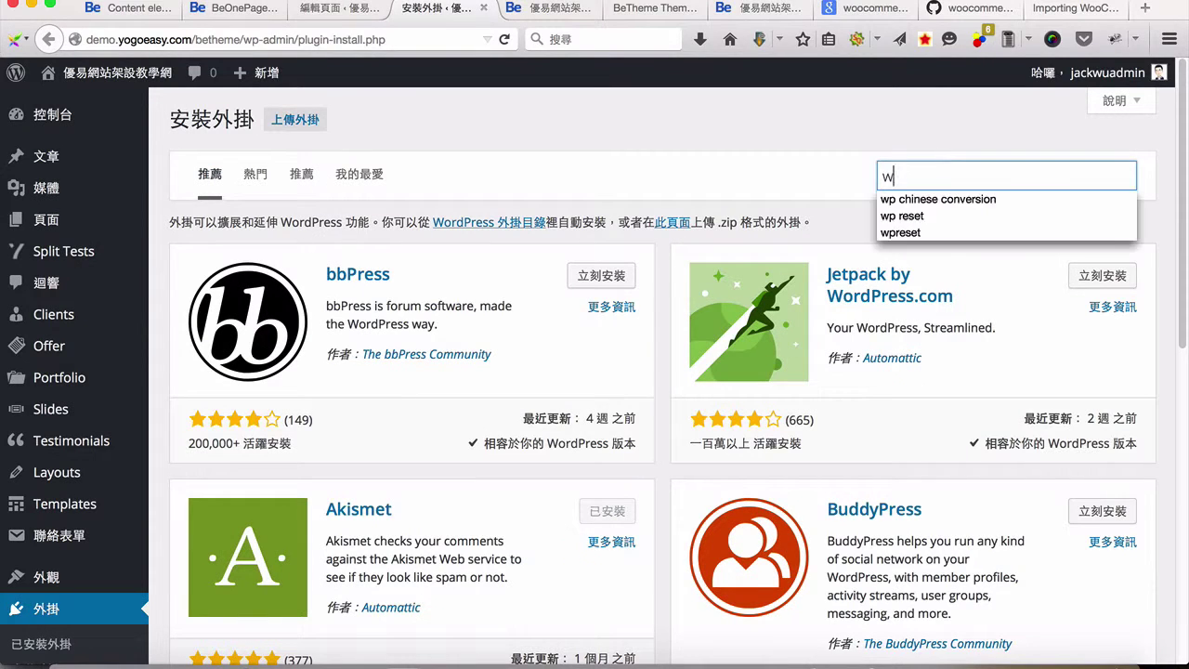
pyautogui.write('oocommerc')
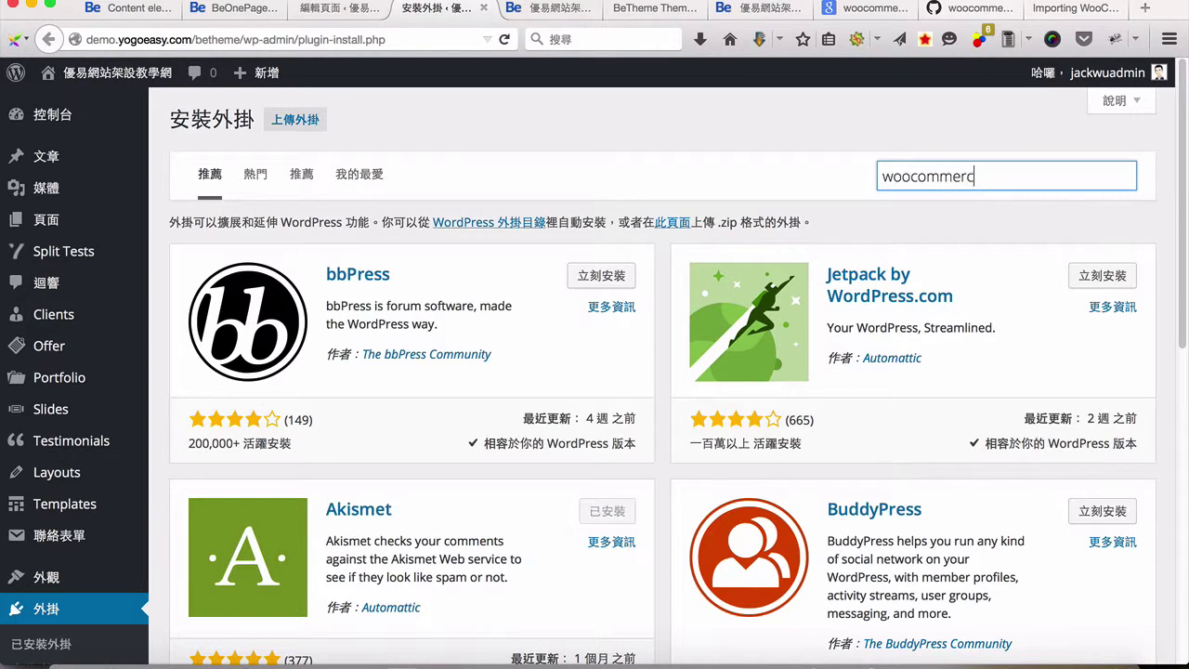
pyautogui.write('e')
pyautogui.press('Return')
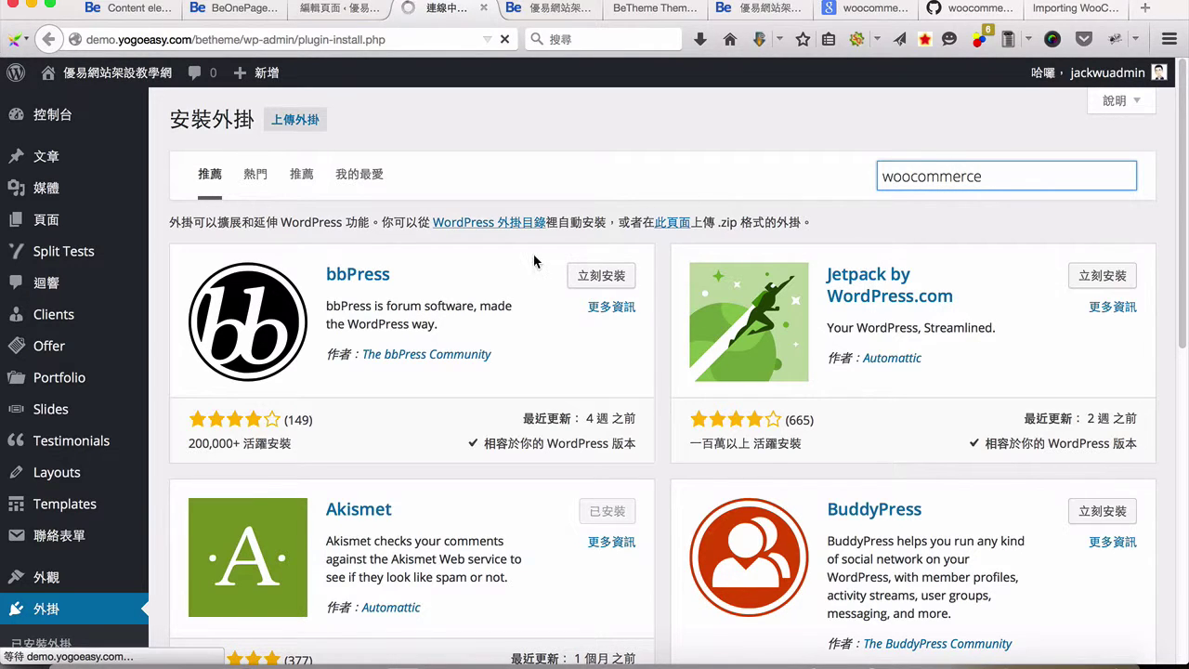
pyautogui.click(611, 283)
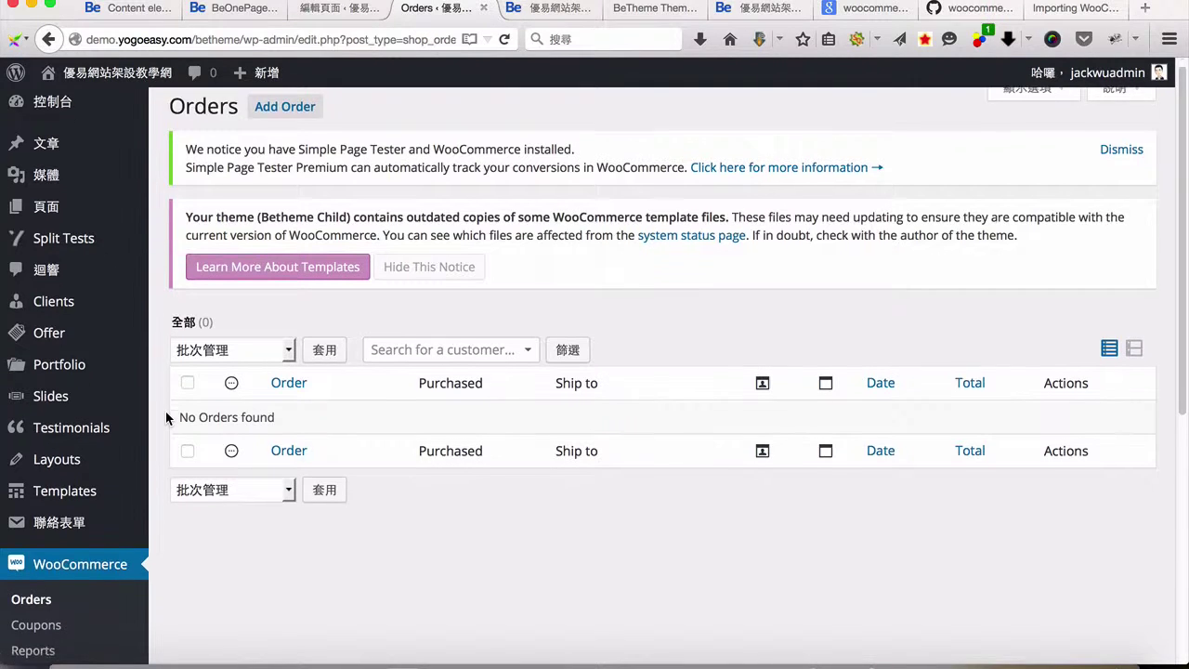
# Step: Open the WooCommerce Products list and dismiss the Simple Page Tester notice
pyautogui.scroll(-2, 166, 414)
pyautogui.scroll(-2, 207, 509)
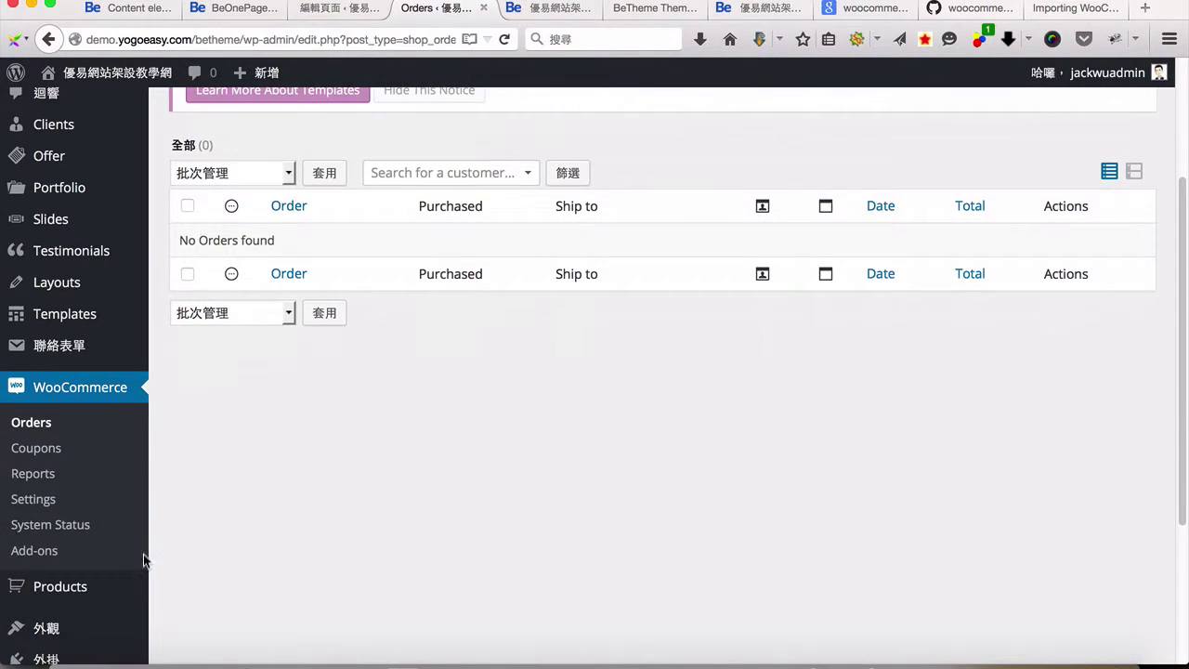
pyautogui.click(83, 594)
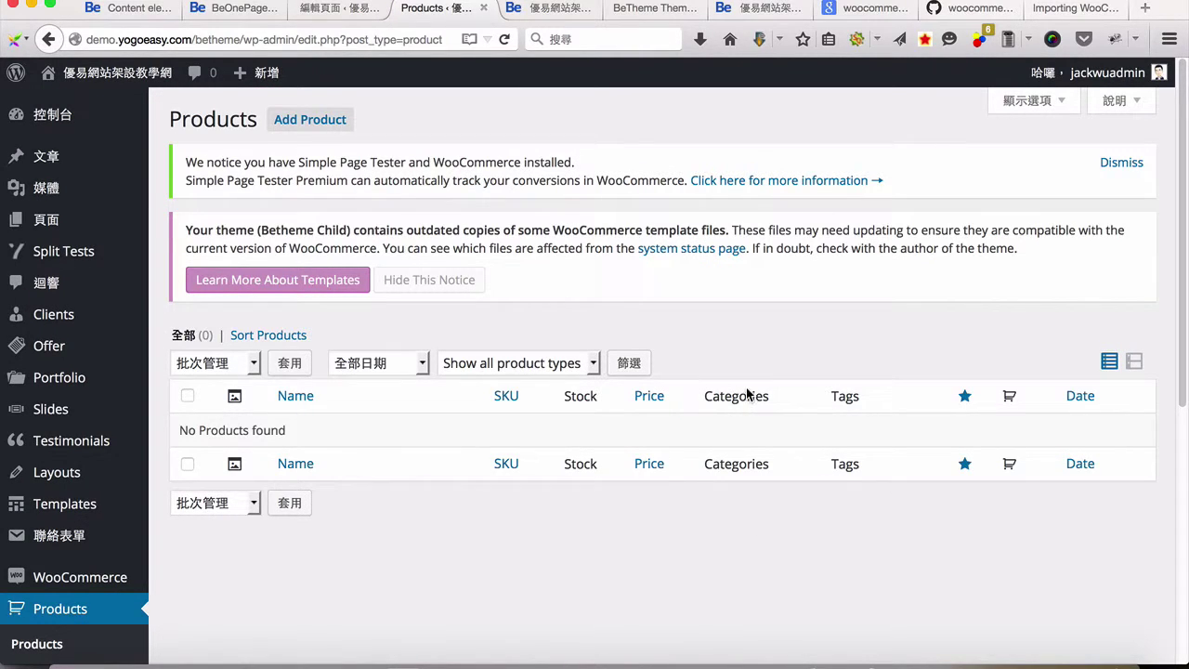
pyautogui.click(1121, 163)
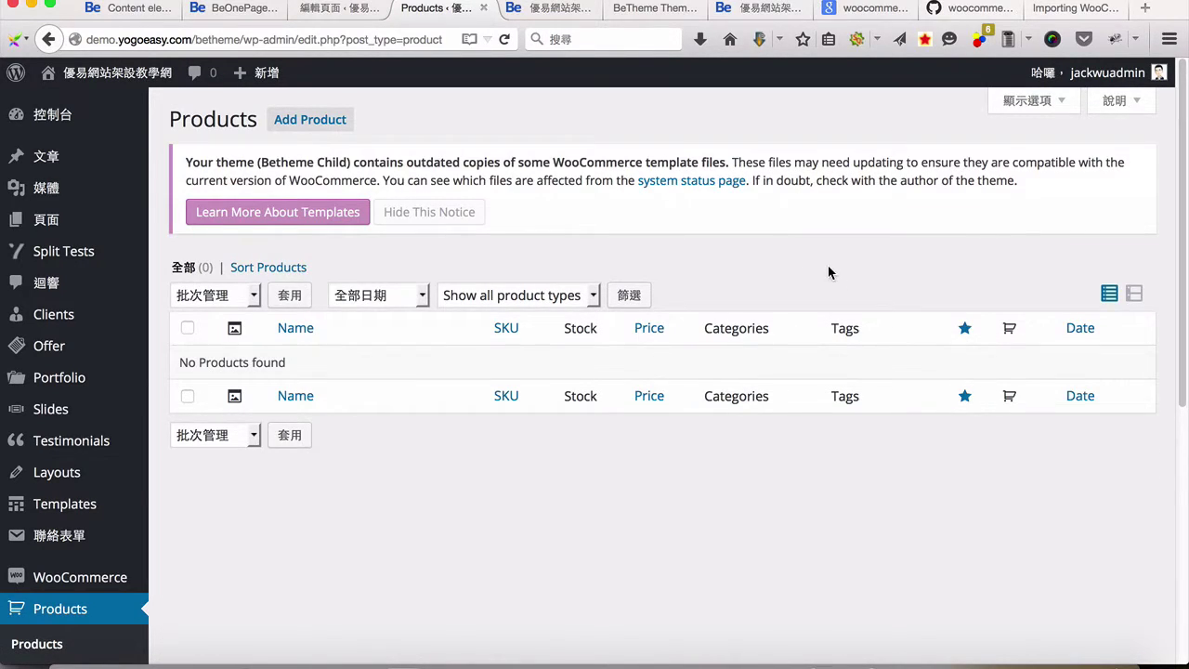
# Step: Open the raw version of dummy-data.xml from the woocommerce dummy-data folder on GitHub
pyautogui.click(955, 12)
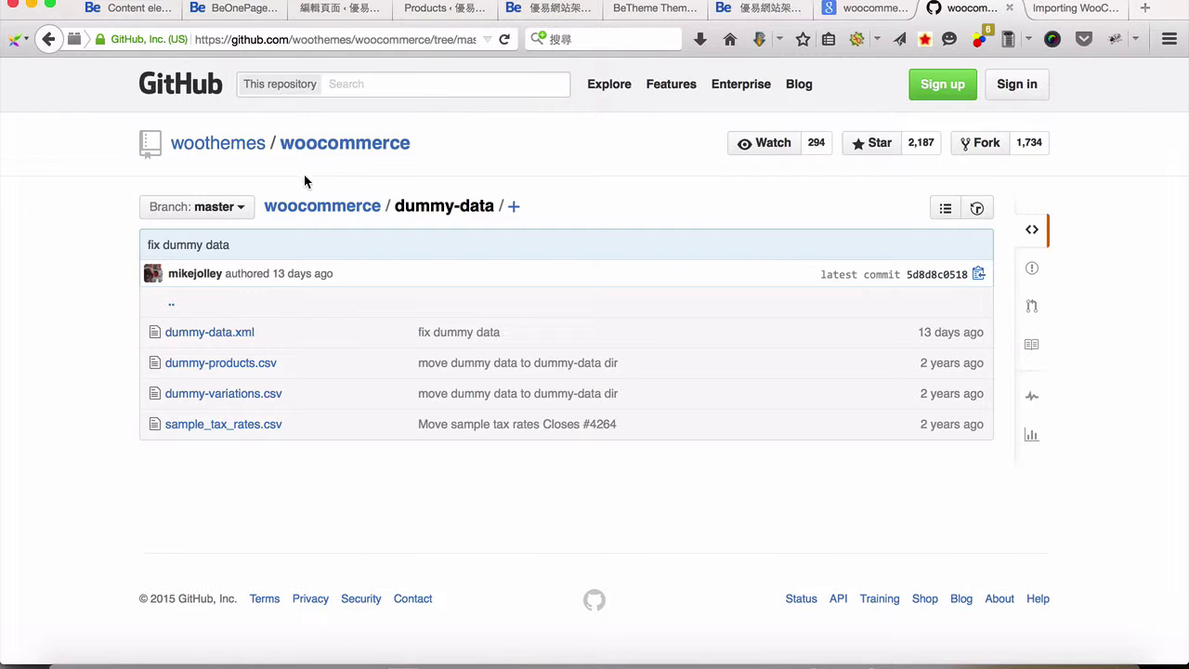
pyautogui.click(244, 335)
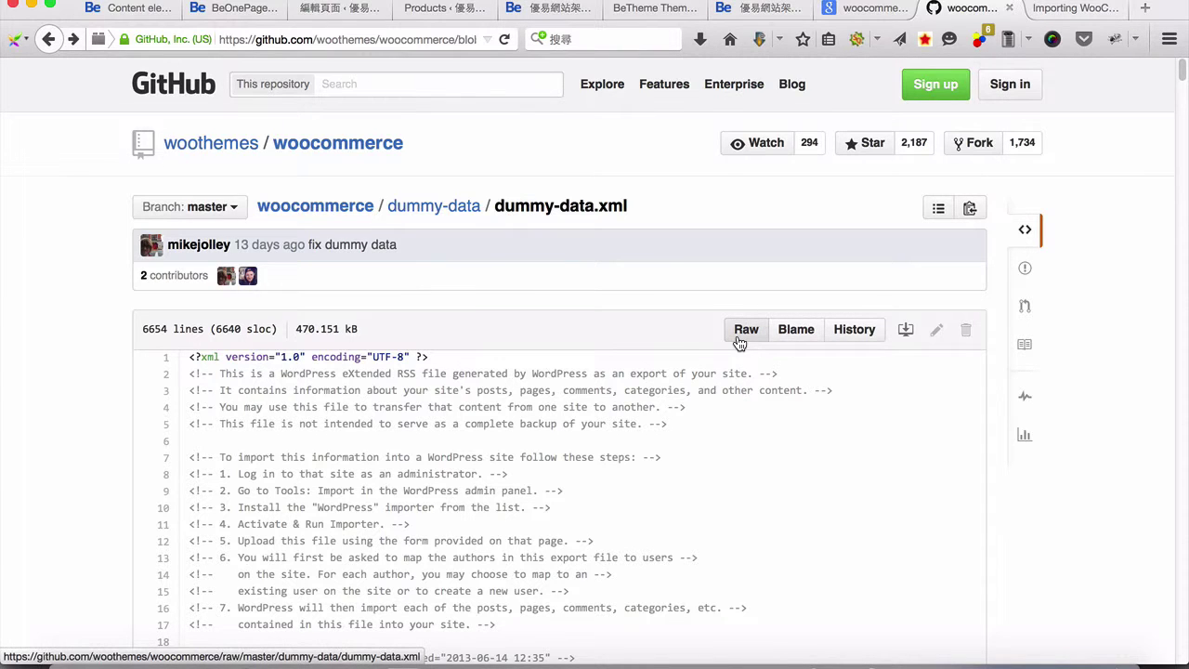
pyautogui.click(748, 336)
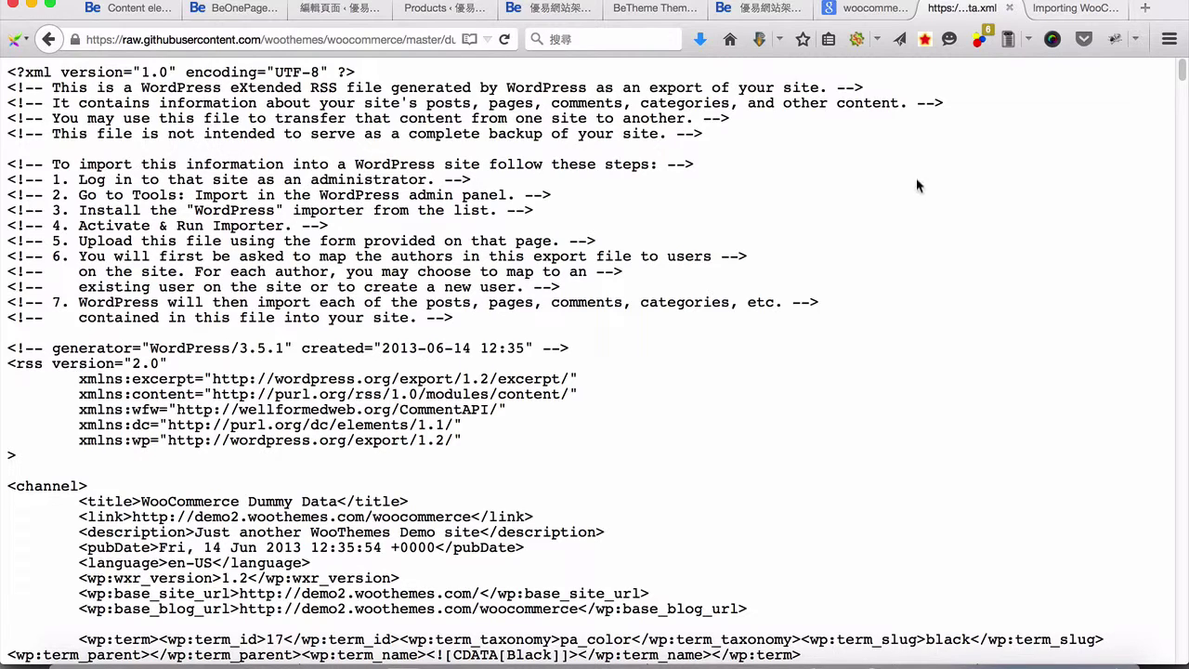
# Step: Open the WordPress import tools (匯入) in a separate browser tab from the page editor's admin screen
pyautogui.click(310, 17)
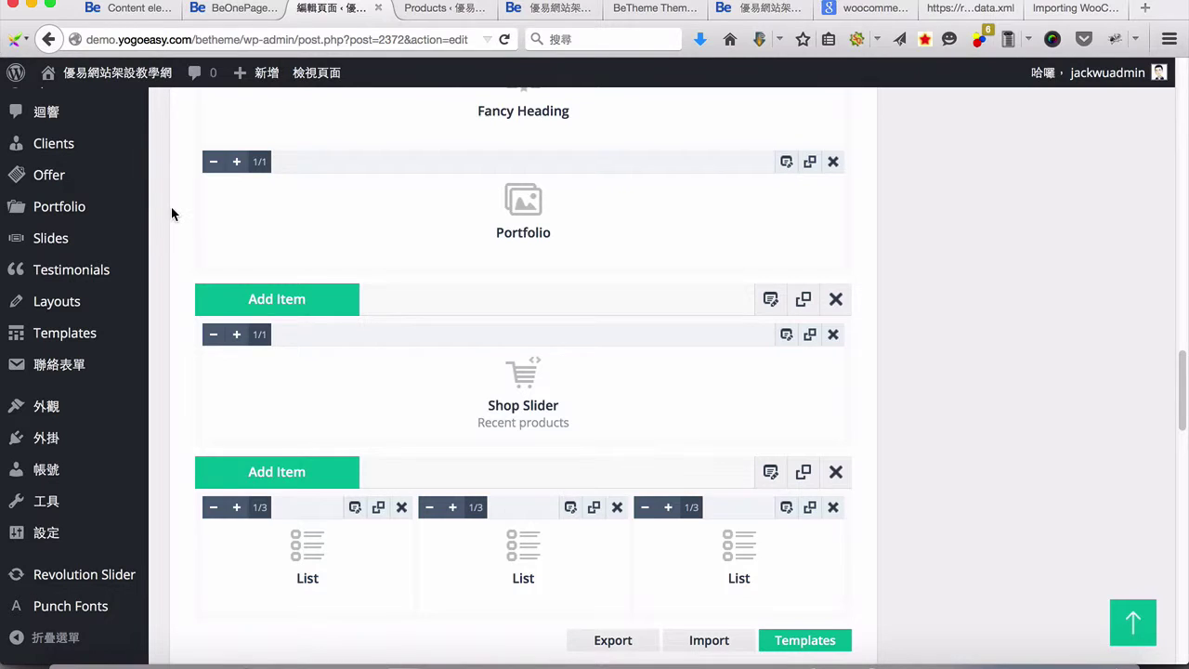
pyautogui.scroll(-3, 171, 214)
pyautogui.moveTo(79, 542)
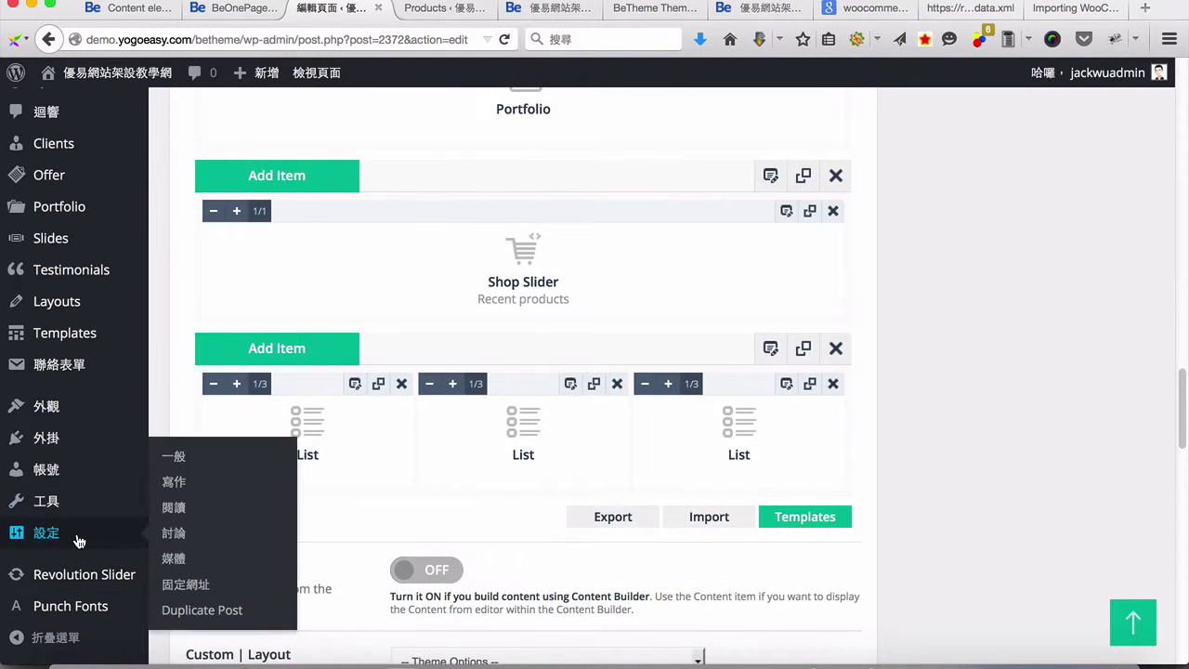
pyautogui.moveTo(70, 508)
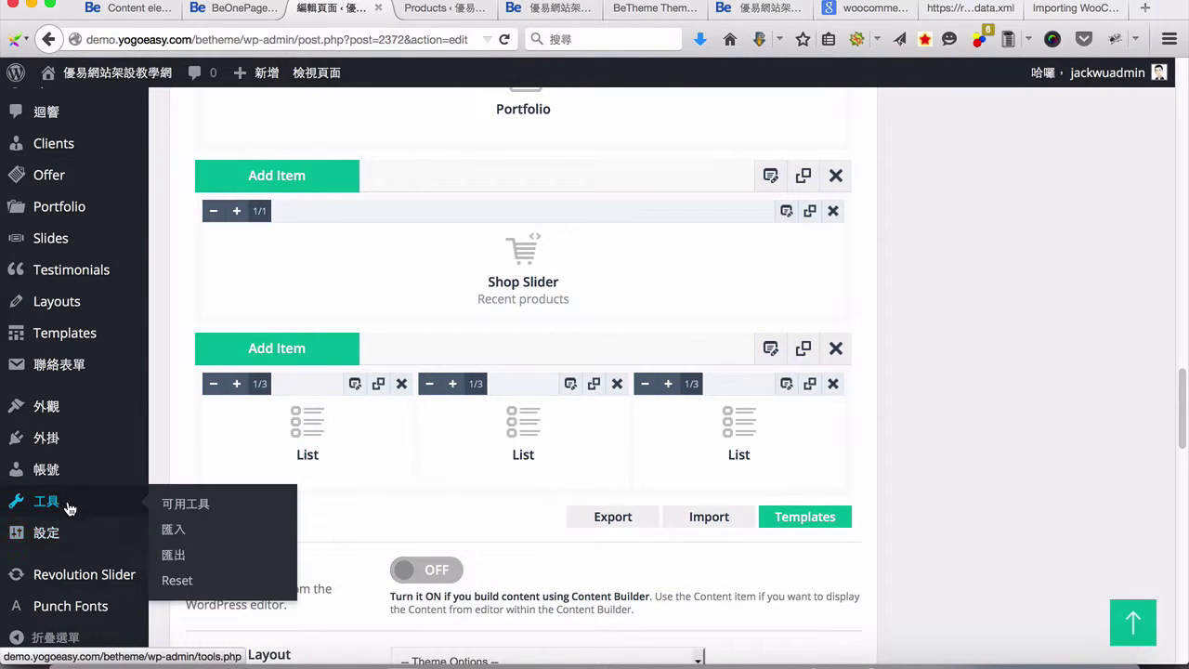
pyautogui.keyDown('super'); pyautogui.click(172, 529); pyautogui.keyUp('super')
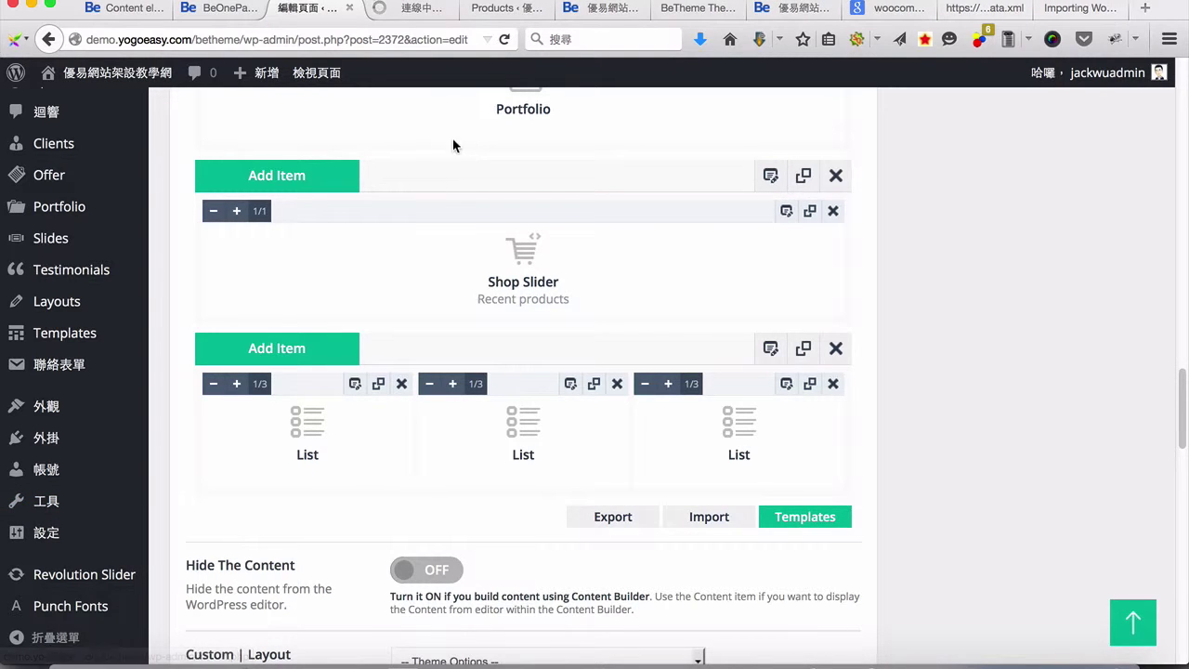
pyautogui.click(409, 8)
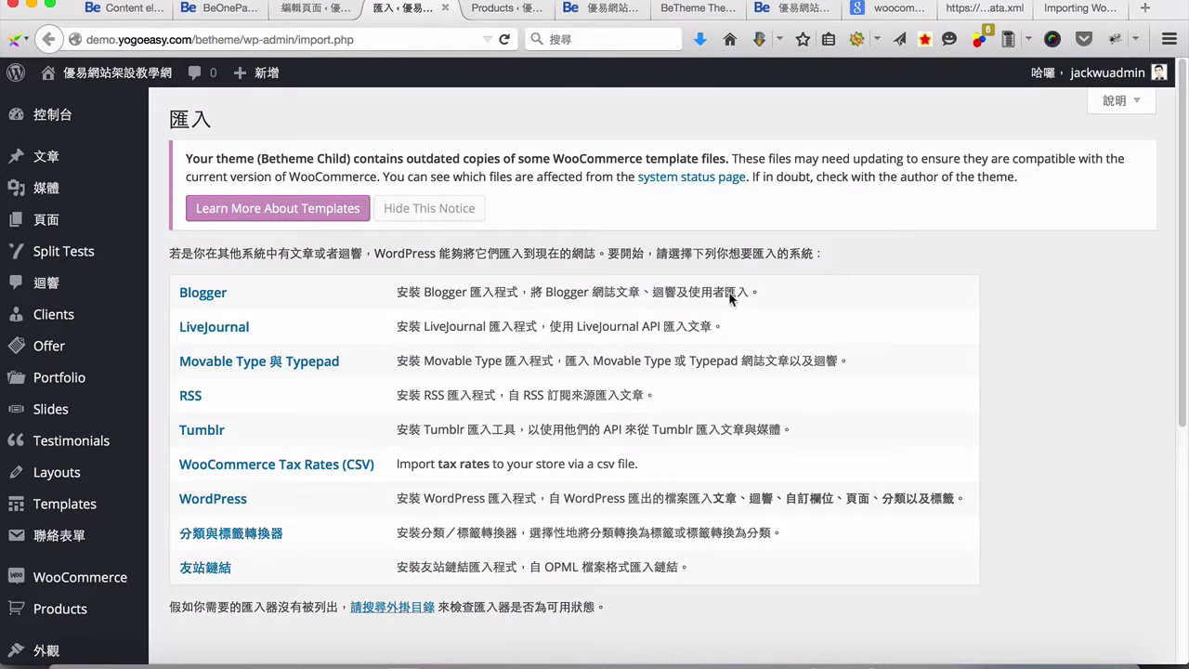
# Step: Install the WordPress Importer plugin, then activate it and run the importer
pyautogui.click(213, 507)
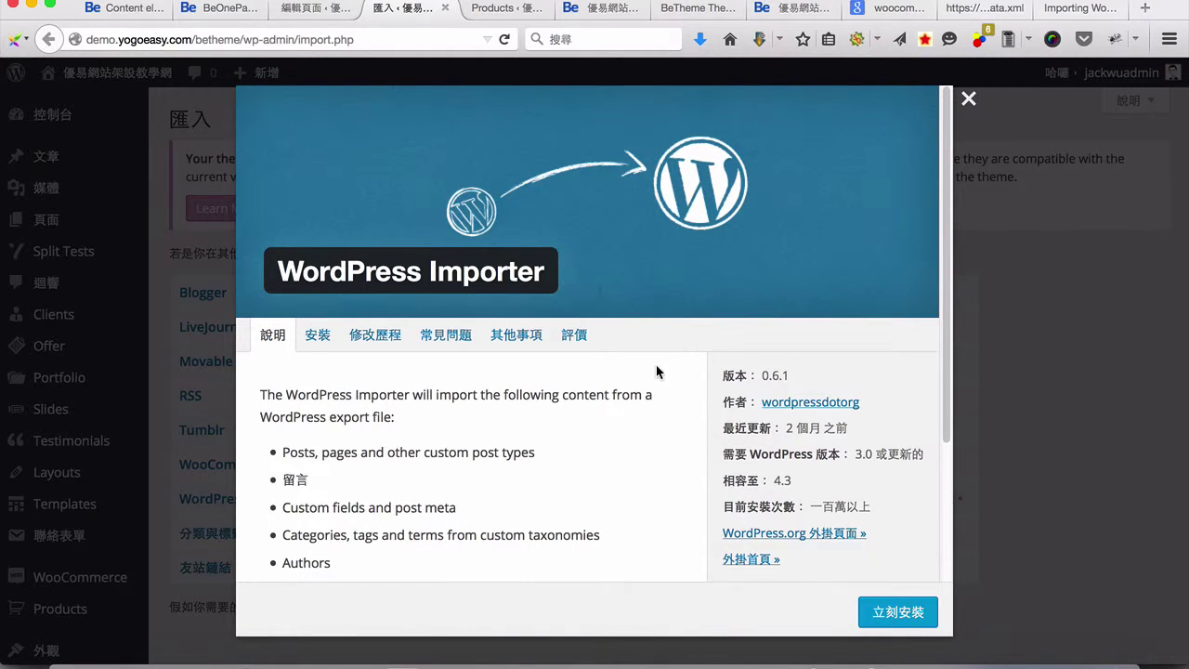
pyautogui.click(873, 613)
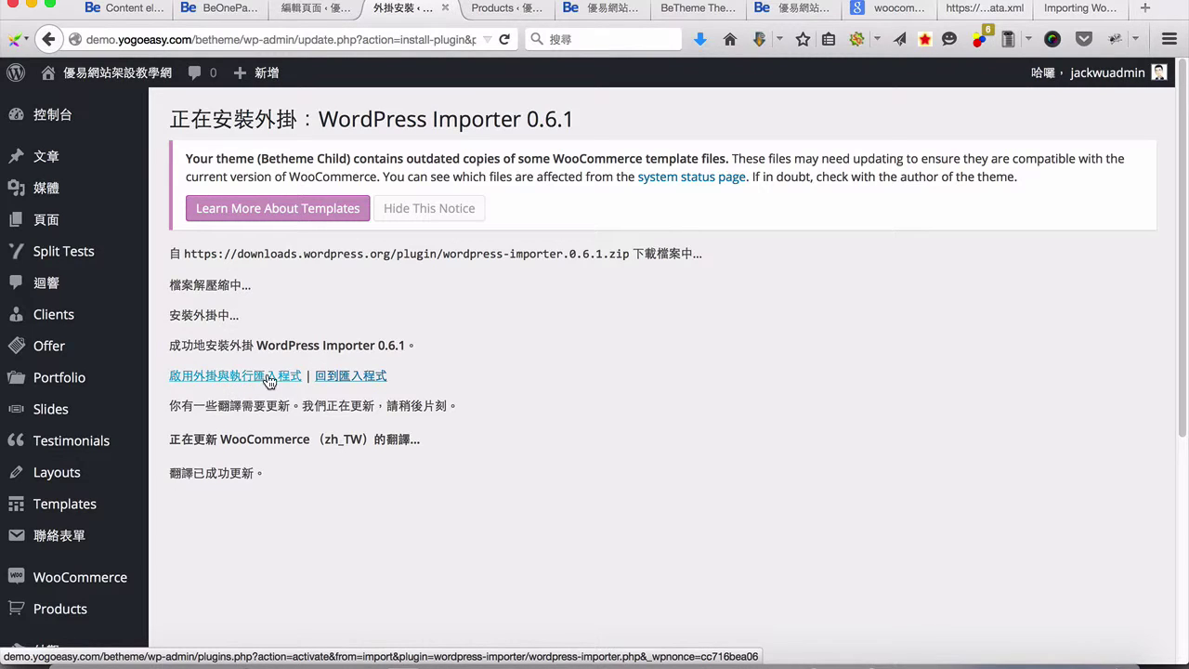
pyautogui.click(270, 381)
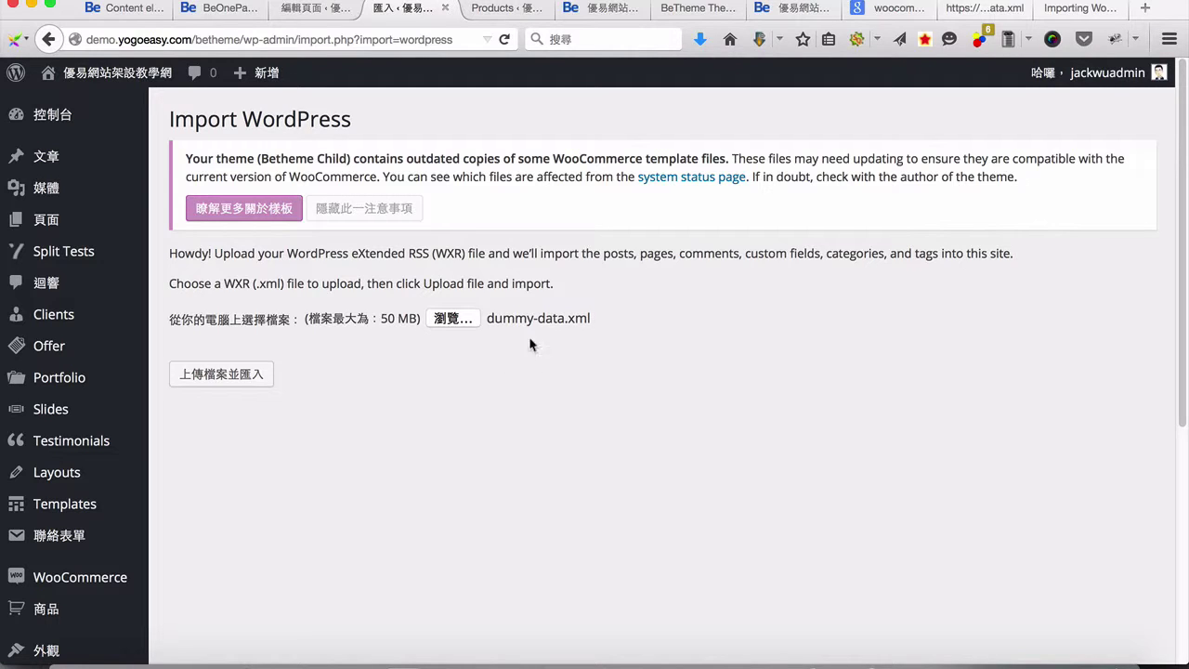
# Step: Upload dummy-data.xml and import it with posts assigned to the existing admin user and file attachments downloaded
pyautogui.click(221, 379)
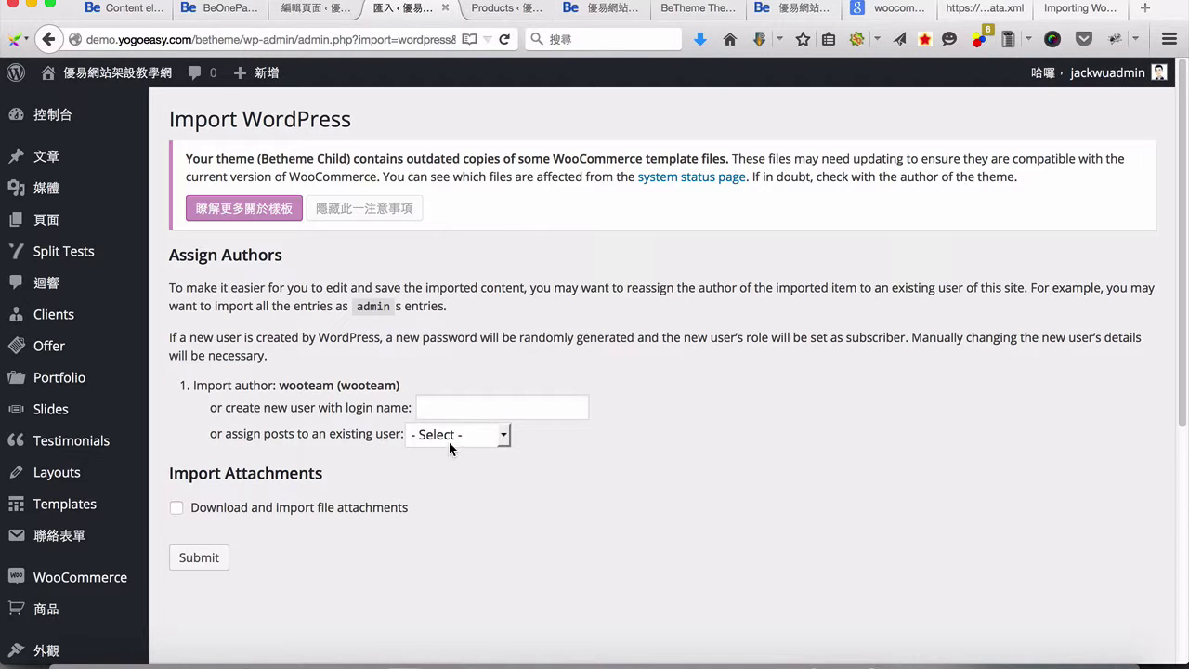
pyautogui.click(441, 411)
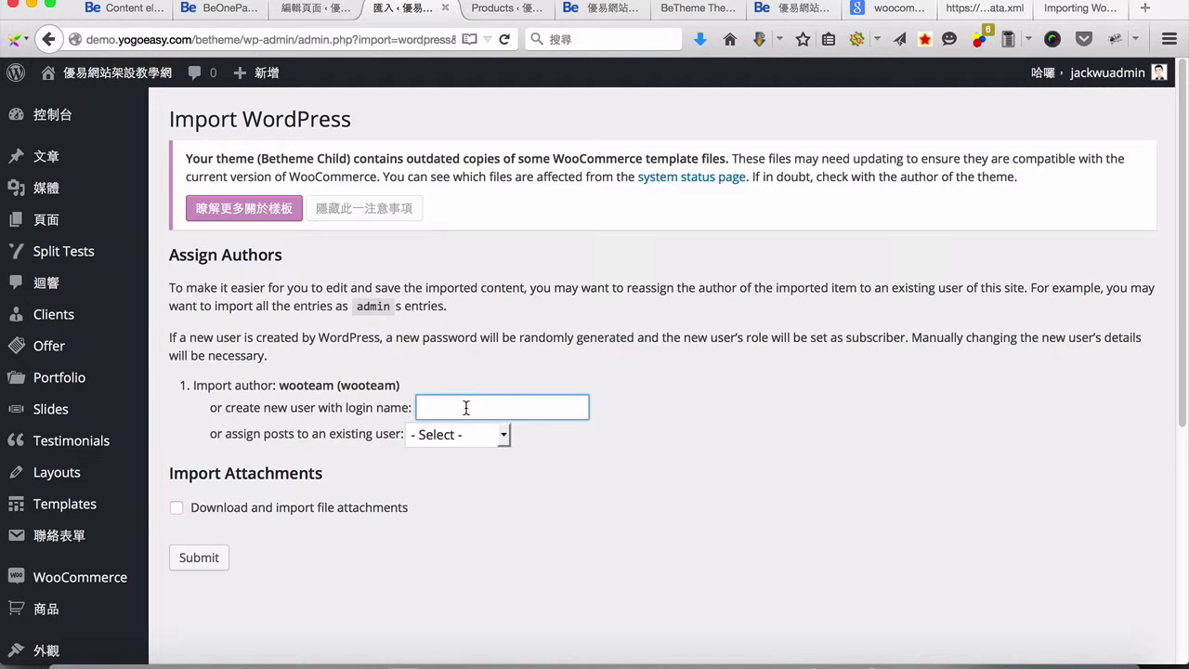
pyautogui.click(447, 435)
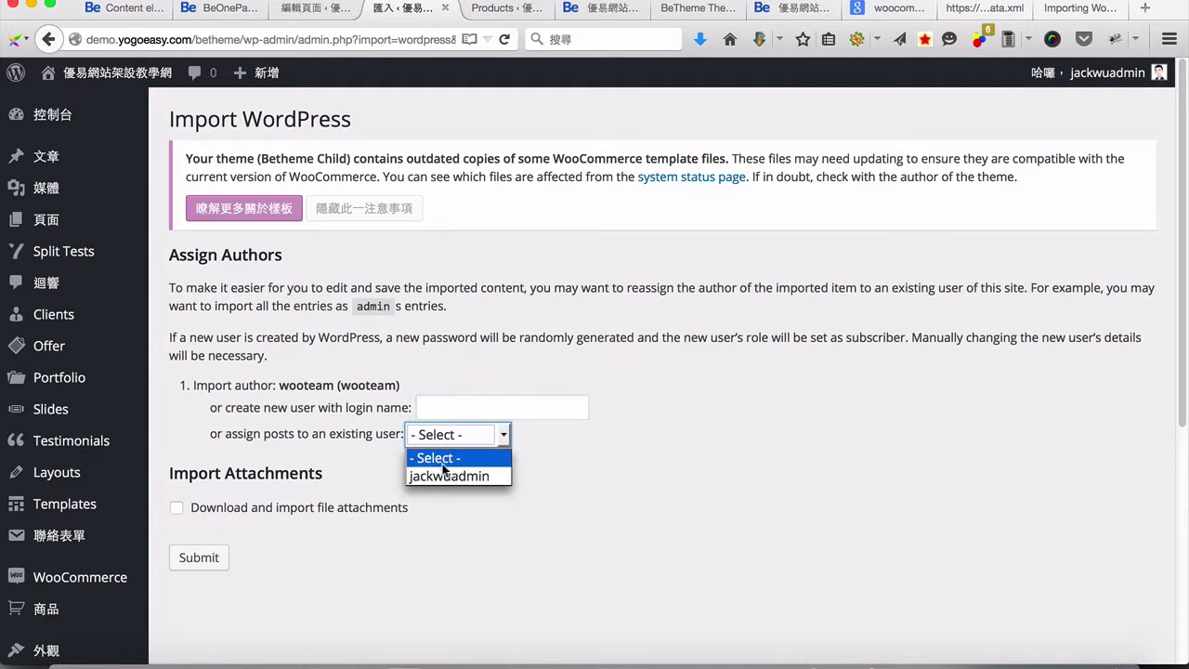
pyautogui.click(431, 478)
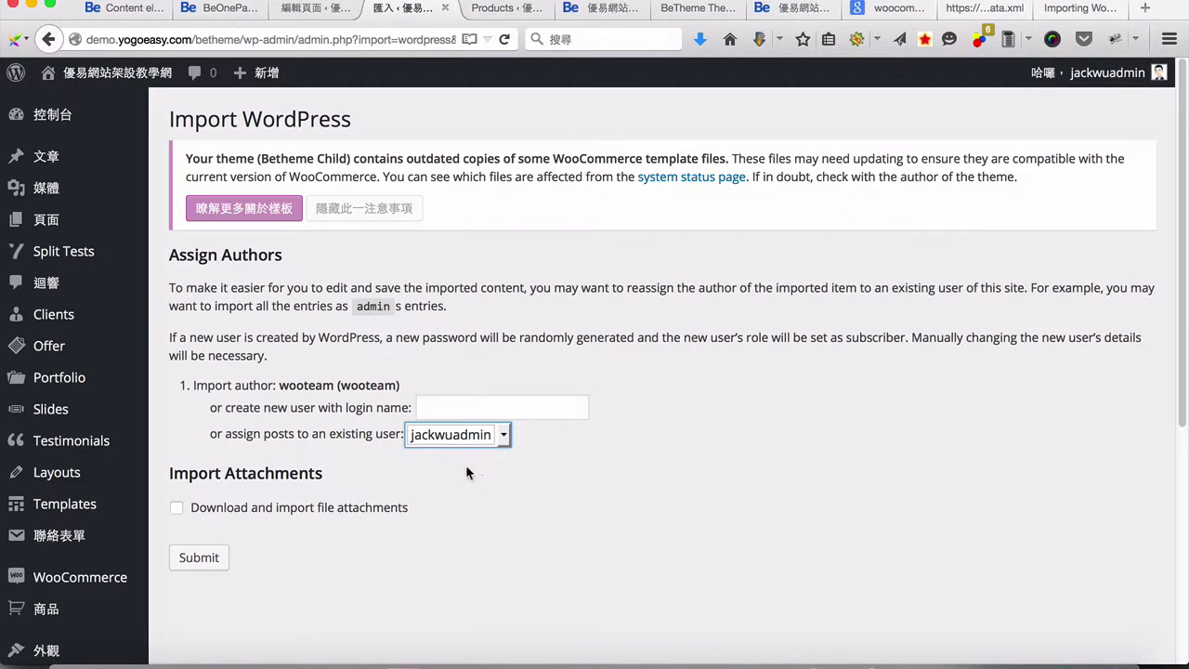
pyautogui.click(177, 507)
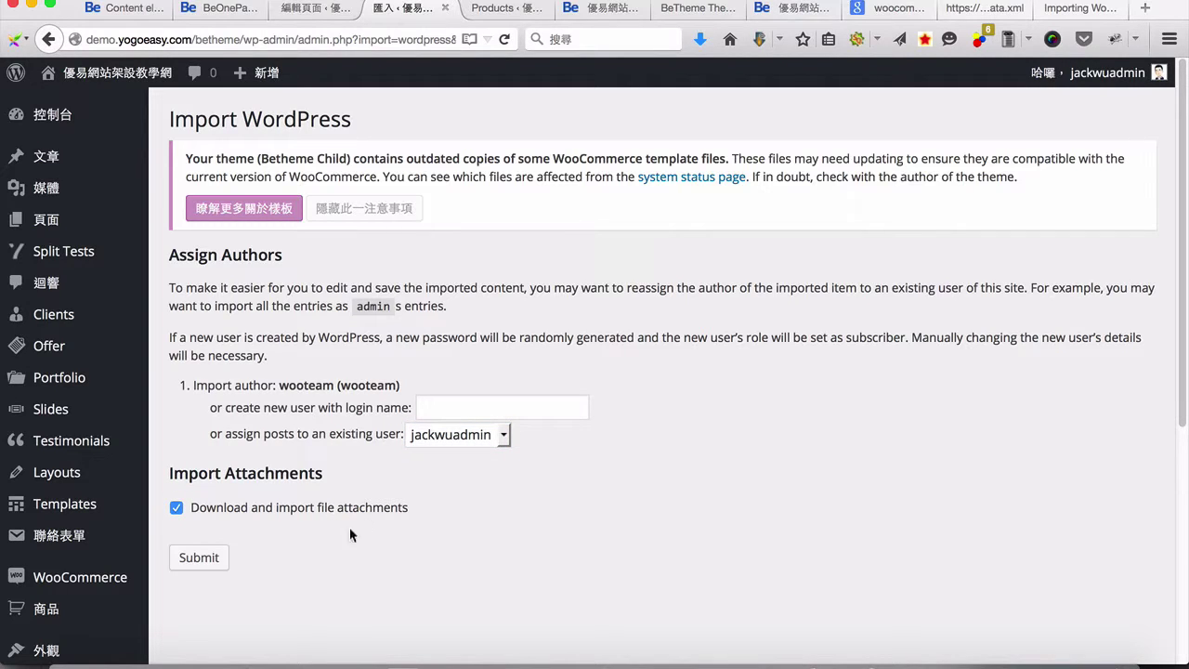
pyautogui.click(198, 557)
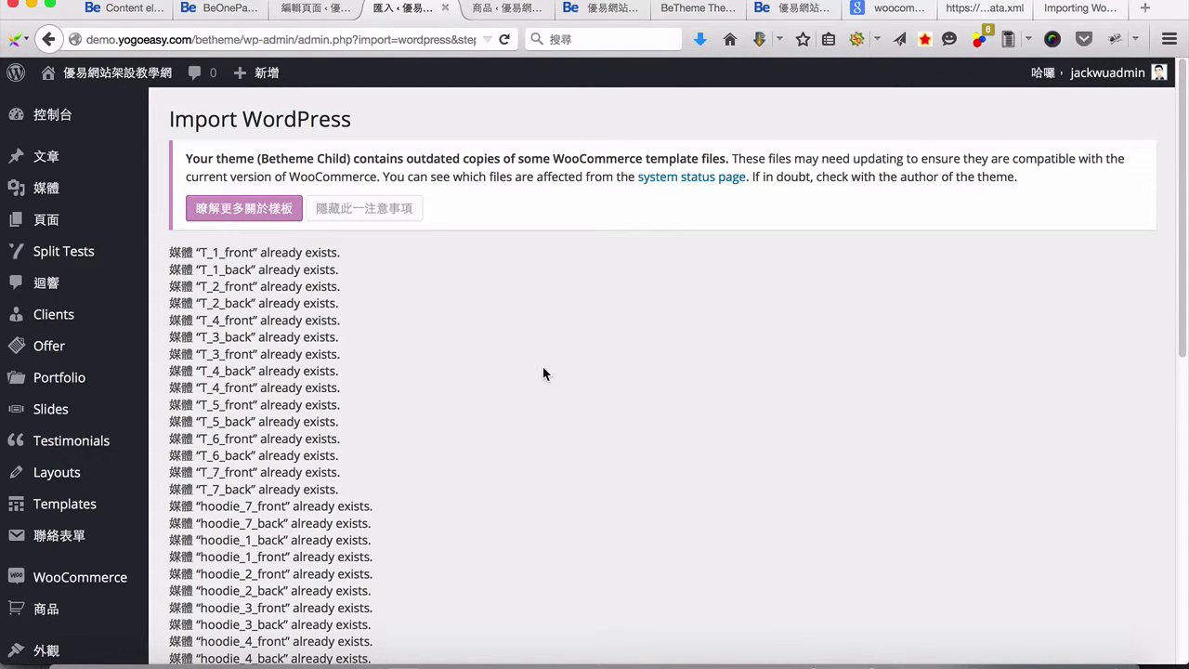
# Step: Review the import log to its end and examine the imported items in the WooCommerce product list (商品)
pyautogui.scroll(-10, 502, 390)
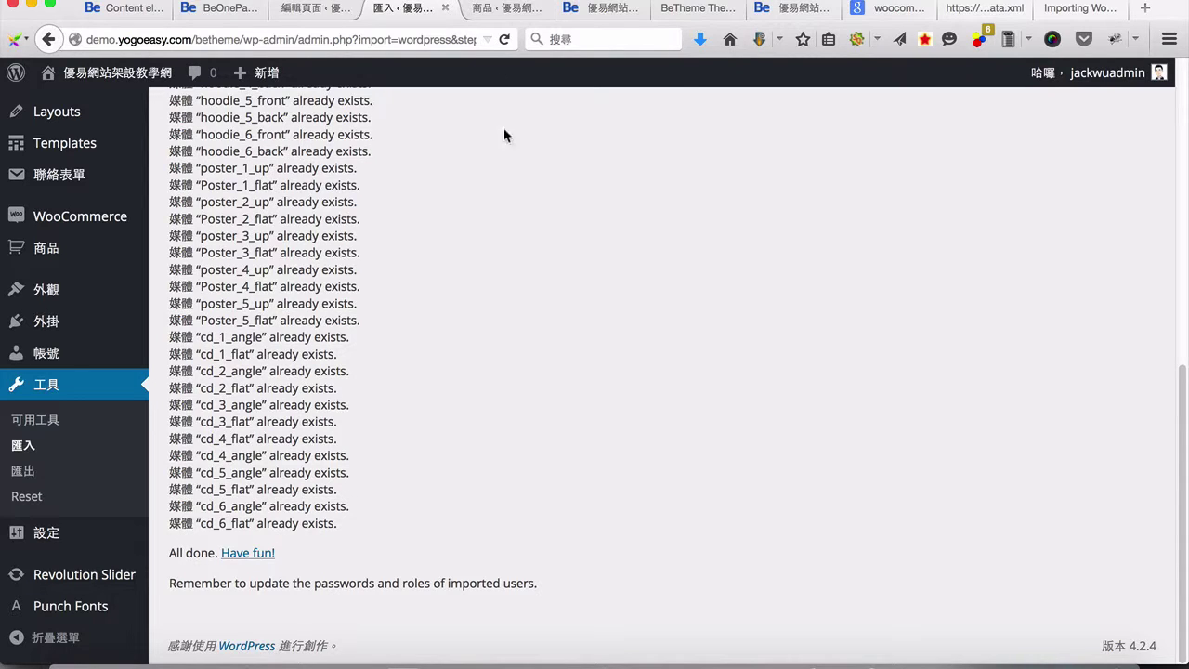
pyautogui.click(49, 249)
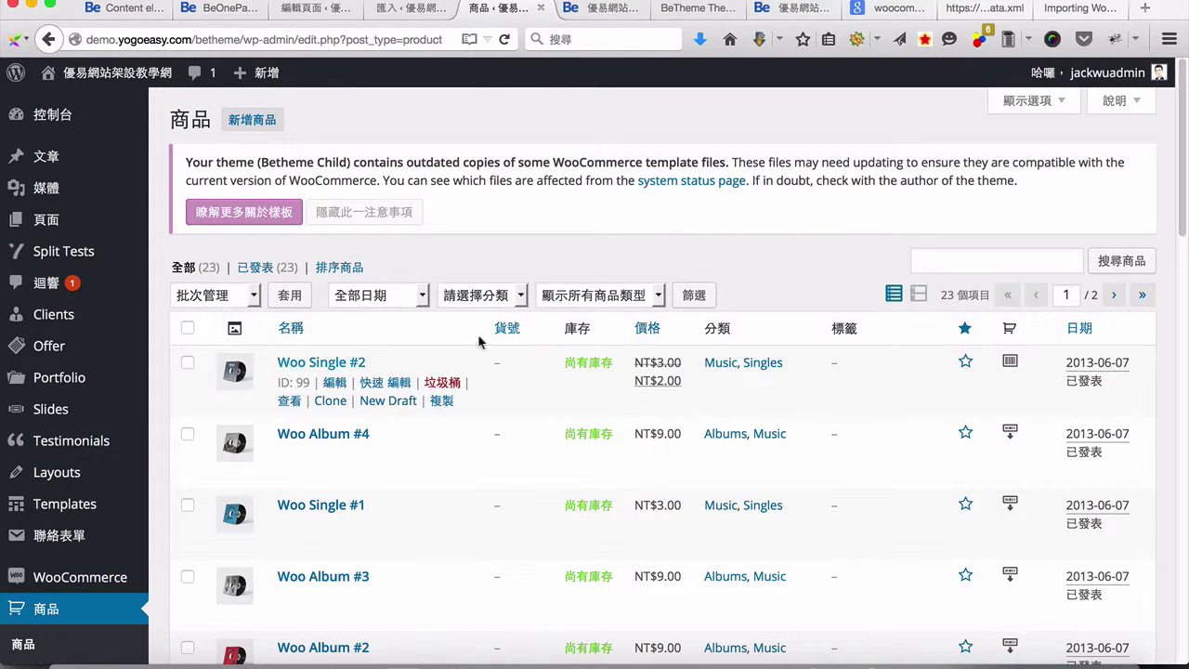
pyautogui.scroll(-2, 400, 390)
pyautogui.scroll(-2, 414, 400)
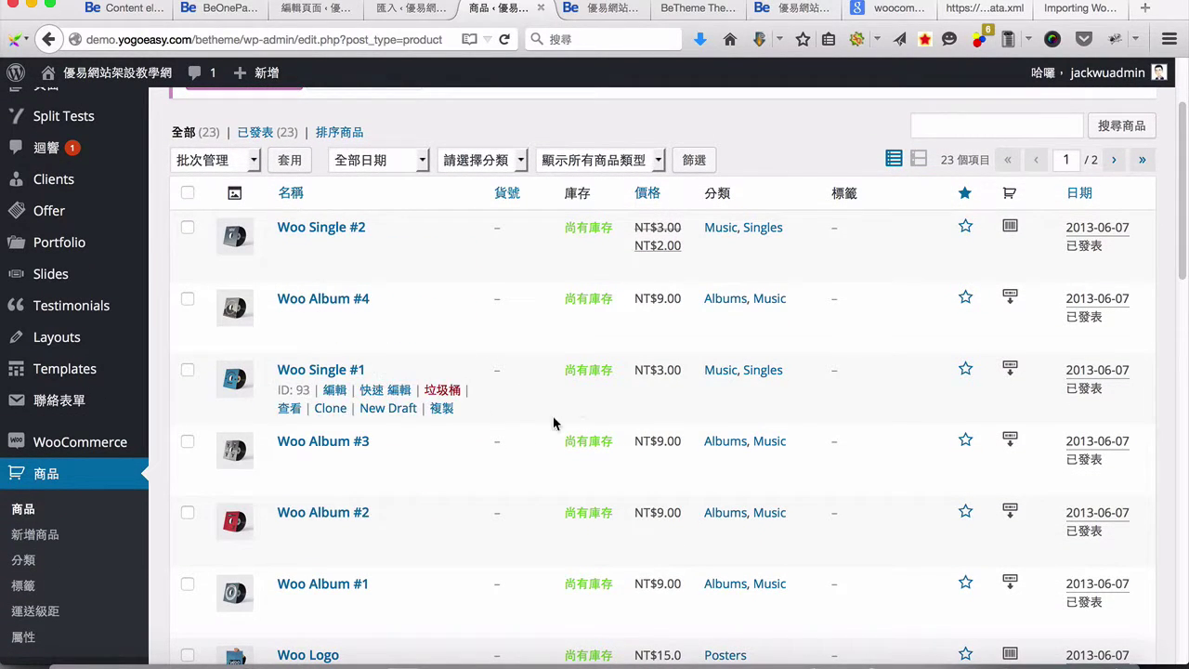
pyautogui.scroll(-5, 562, 446)
pyautogui.scroll(3, 531, 409)
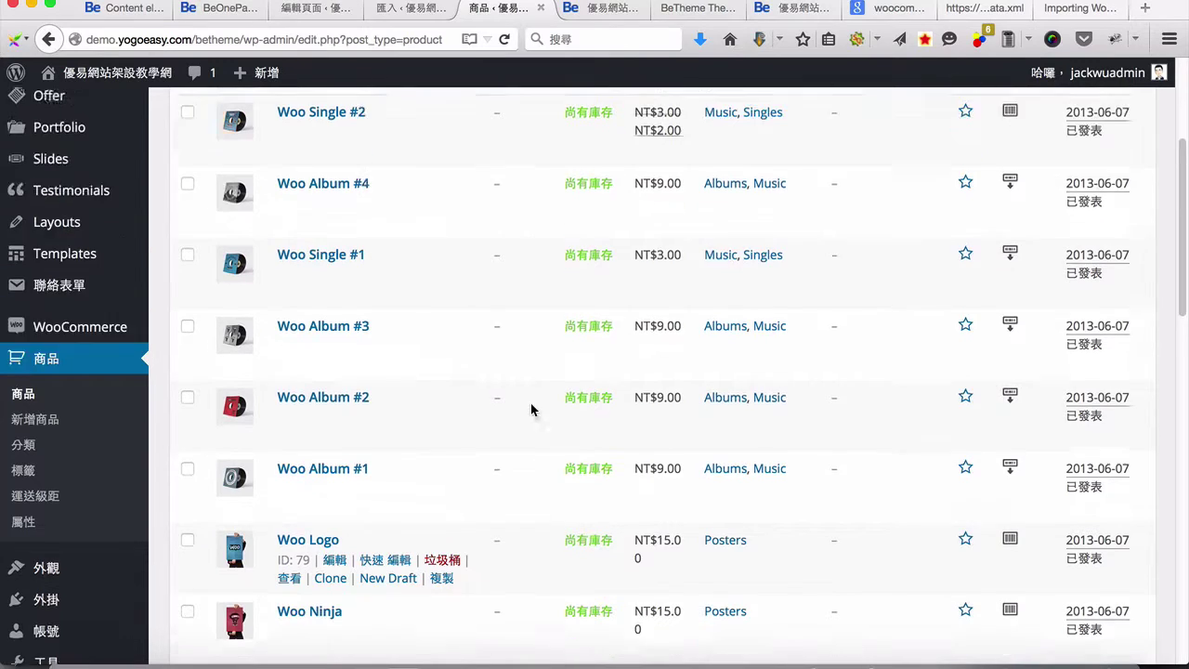
pyautogui.scroll(4, 531, 409)
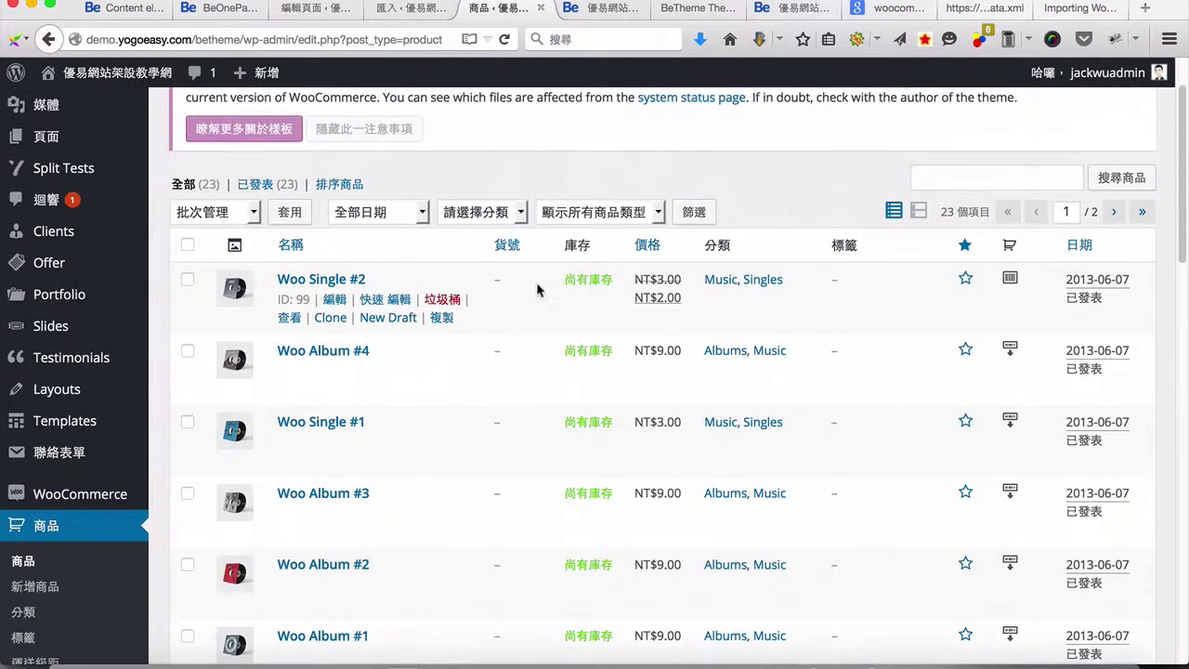
# Step: Reload the site's own one-page home page to check its Recent products section
pyautogui.click(585, 11)
pyautogui.press('super+r')
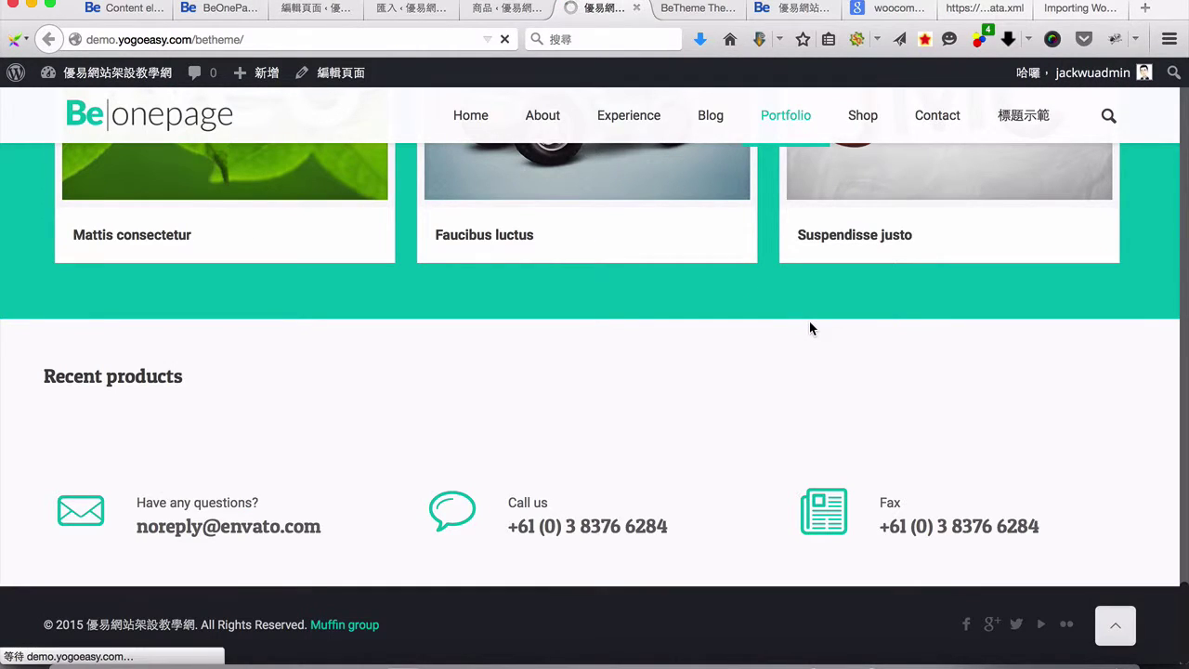